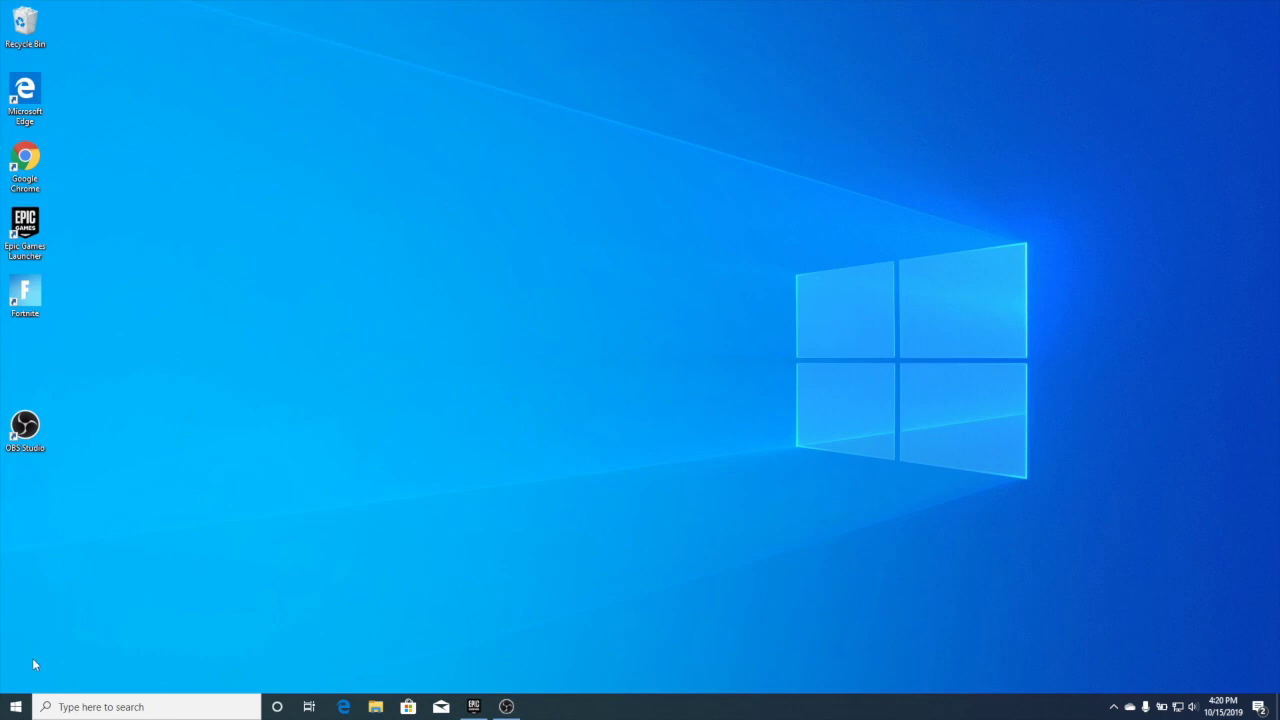
Open the additional power settings from the Power & sleep page of the Windows system settings
click(16, 706)
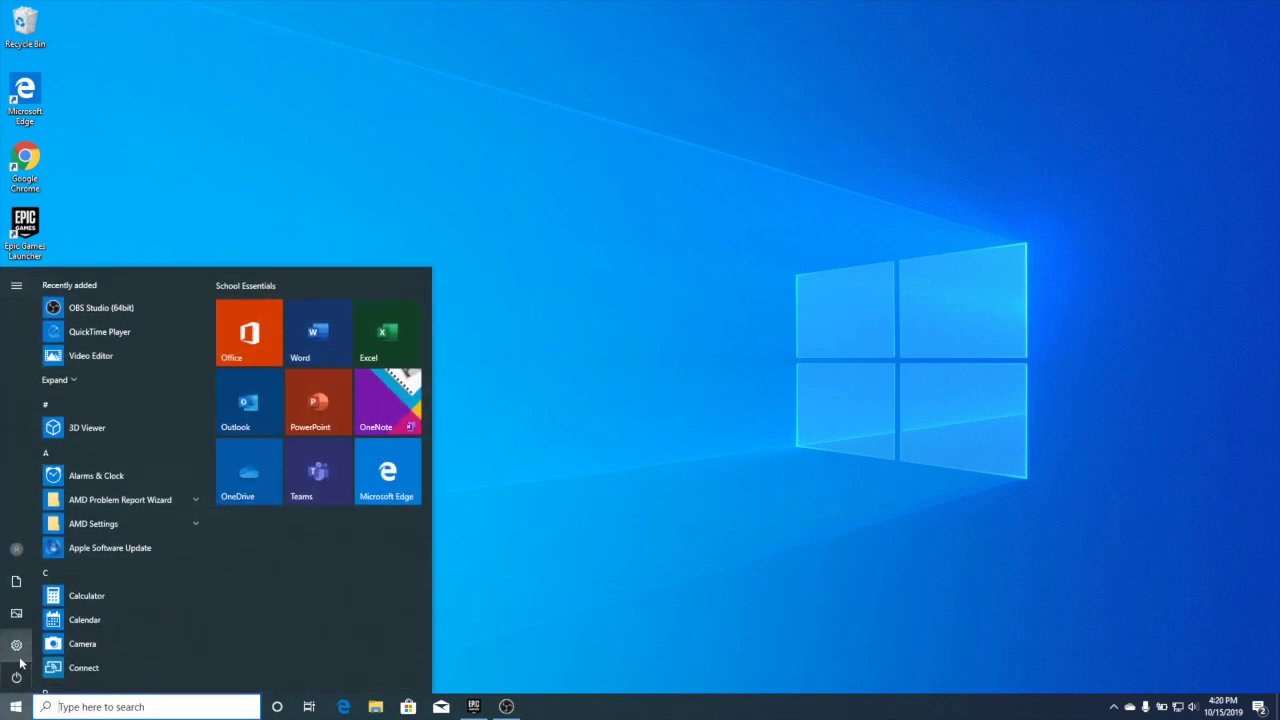
click(19, 656)
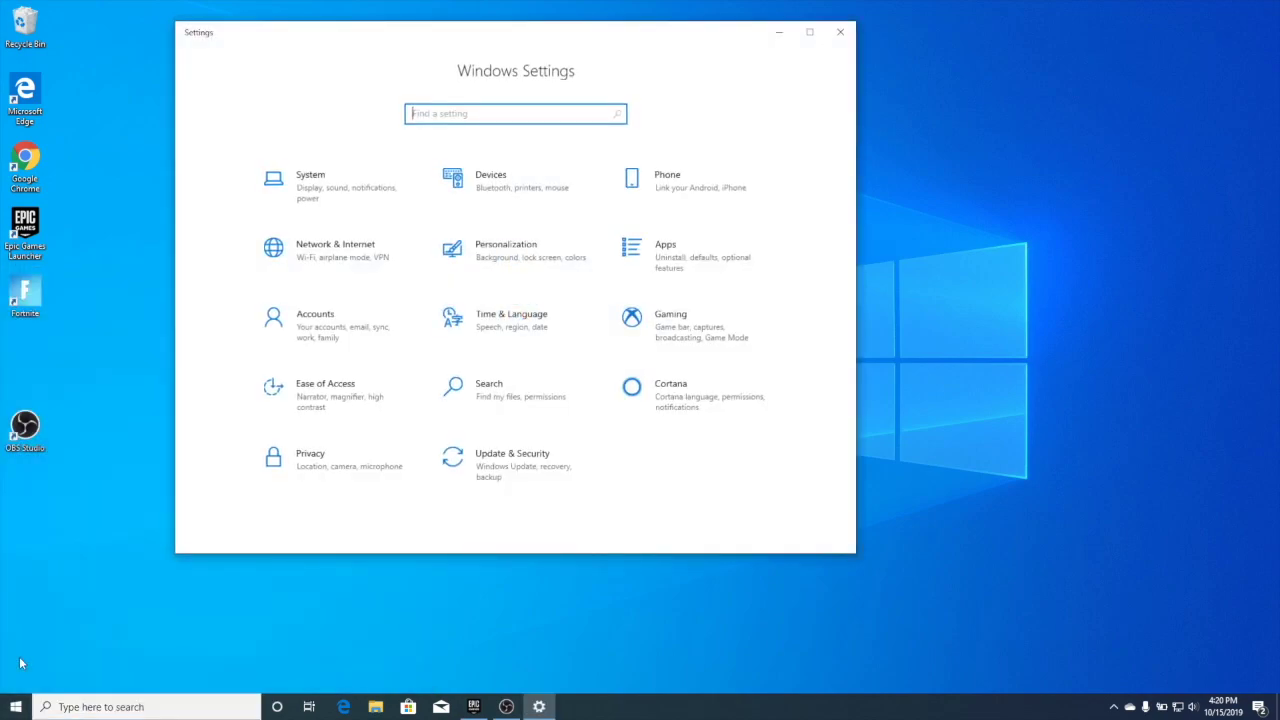
click(344, 193)
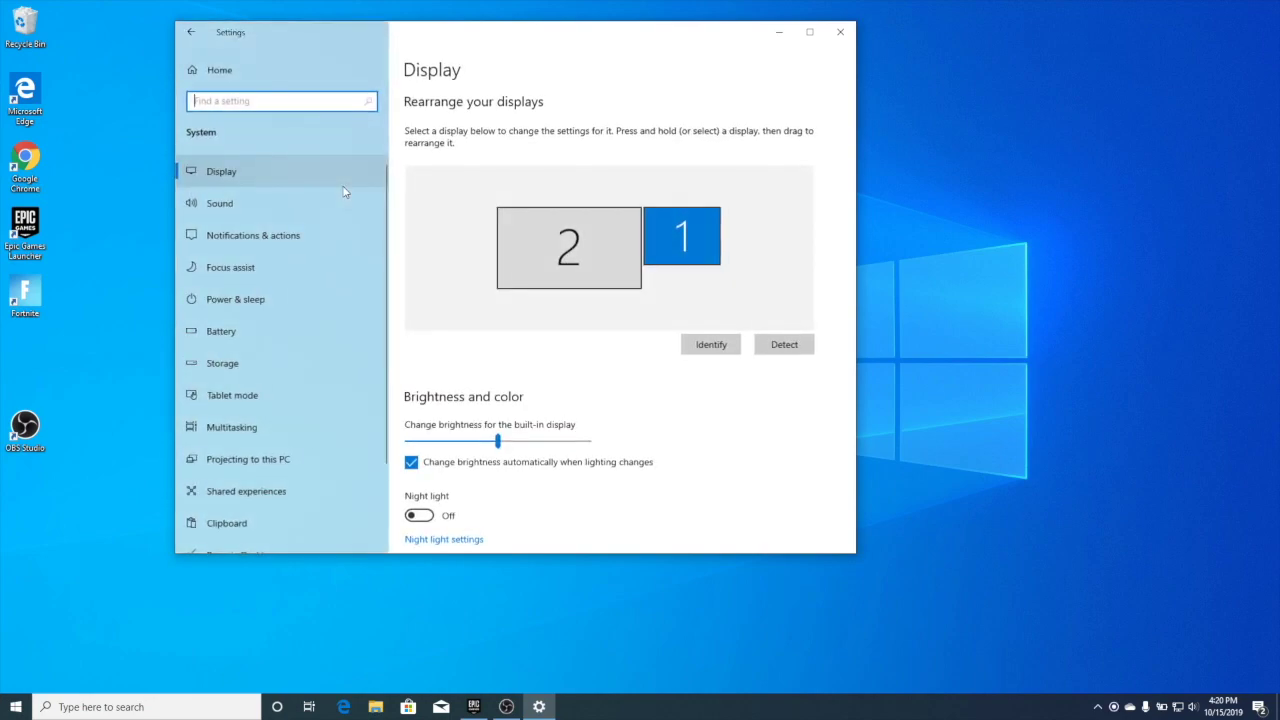
click(297, 306)
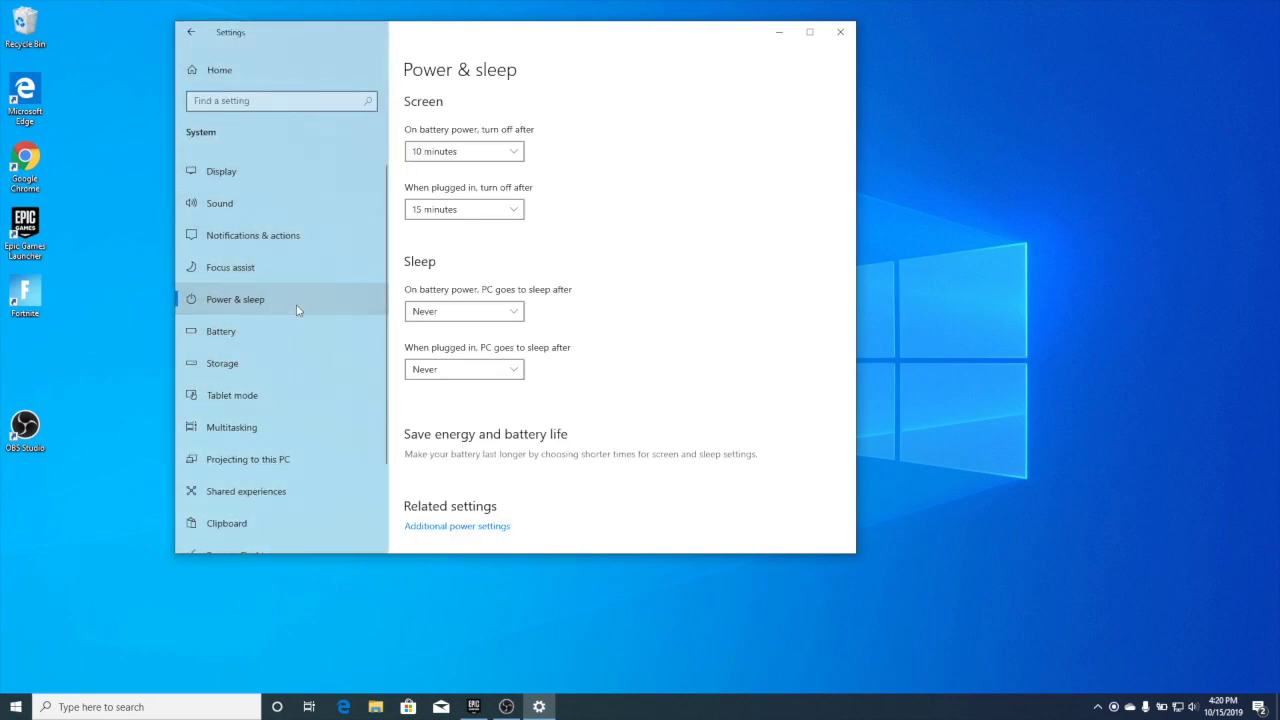
click(485, 529)
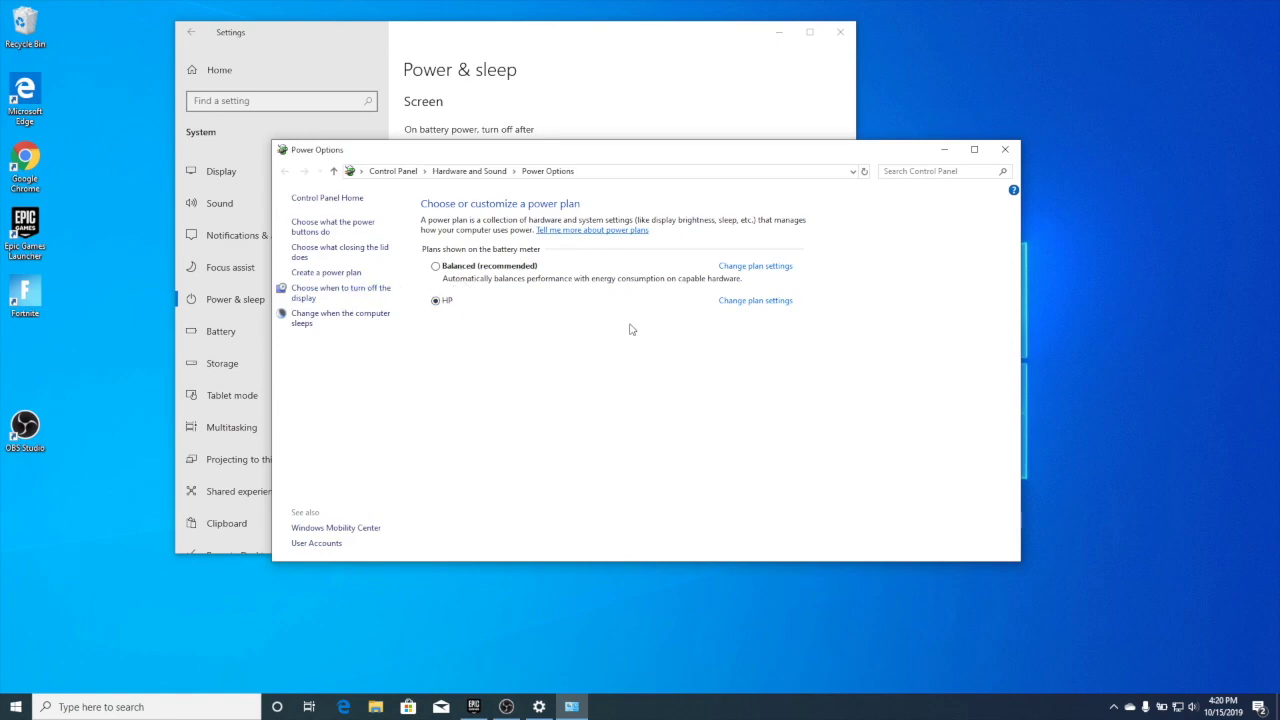
Start a new custom power plan, proceed to its sleep and display settings, and close Power Options without creating it
click(337, 274)
click(520, 310)
mouse_move(542, 374)
mouse_down()
mouse_move(456, 374)
mouse_move(540, 374)
mouse_up()
click(456, 374)
click(770, 407)
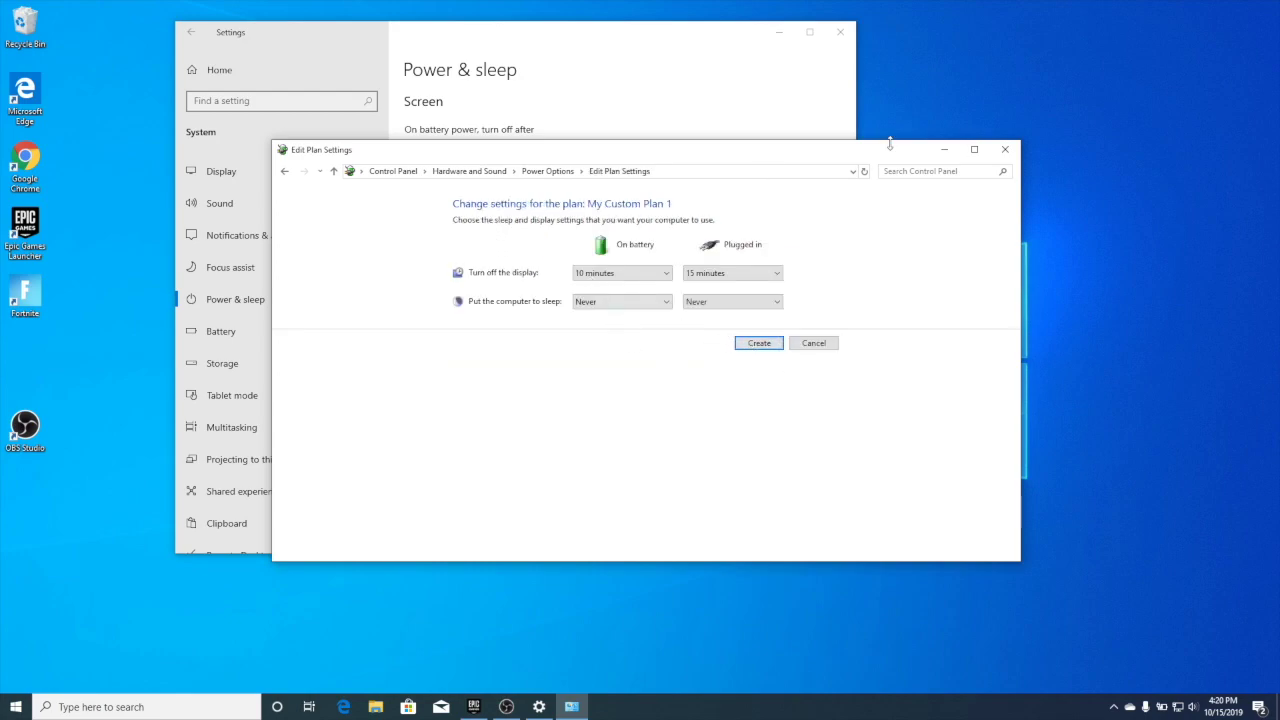
click(1005, 149)
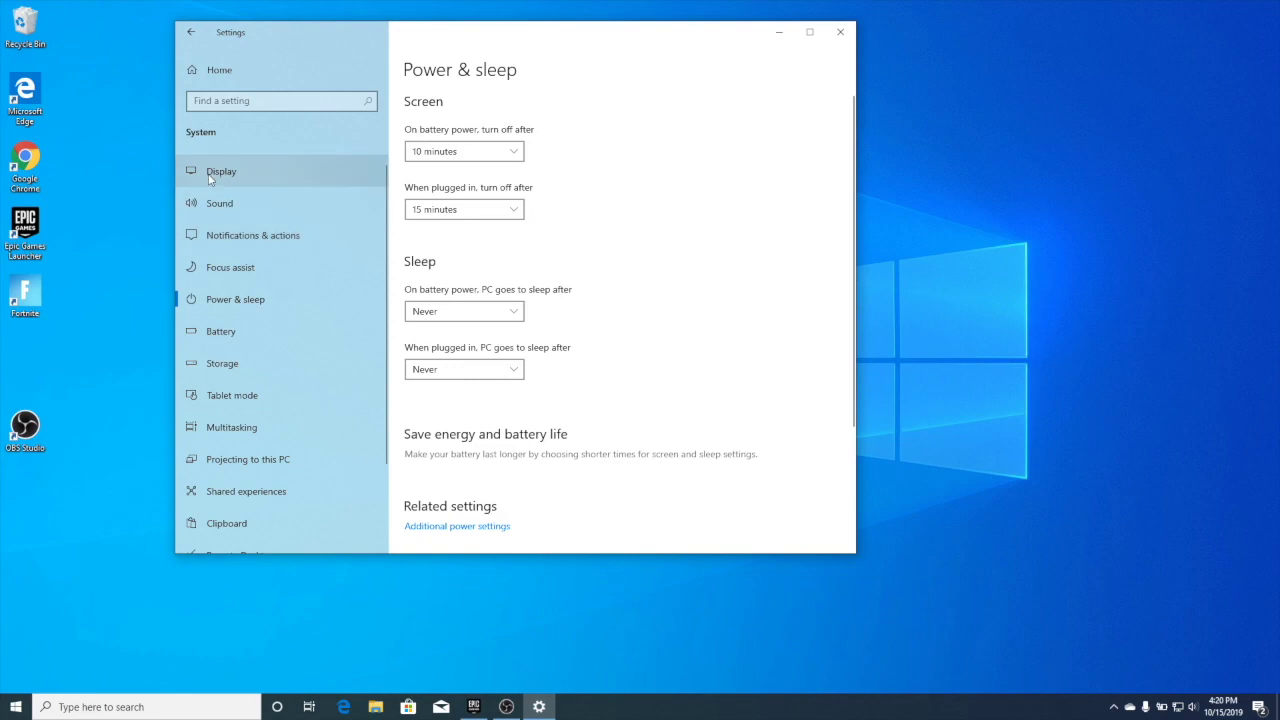
Examine the Windows Update page under Update & Security, including the paused updates and the active hours text
click(219, 70)
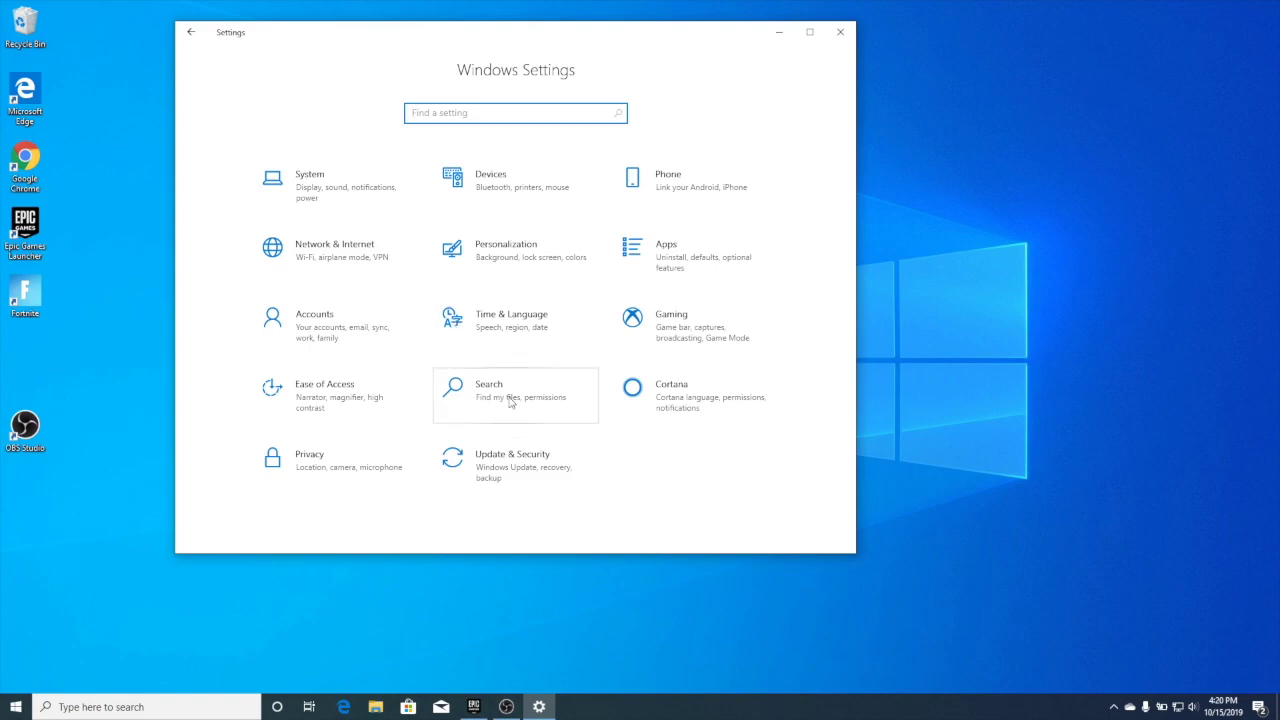
click(450, 467)
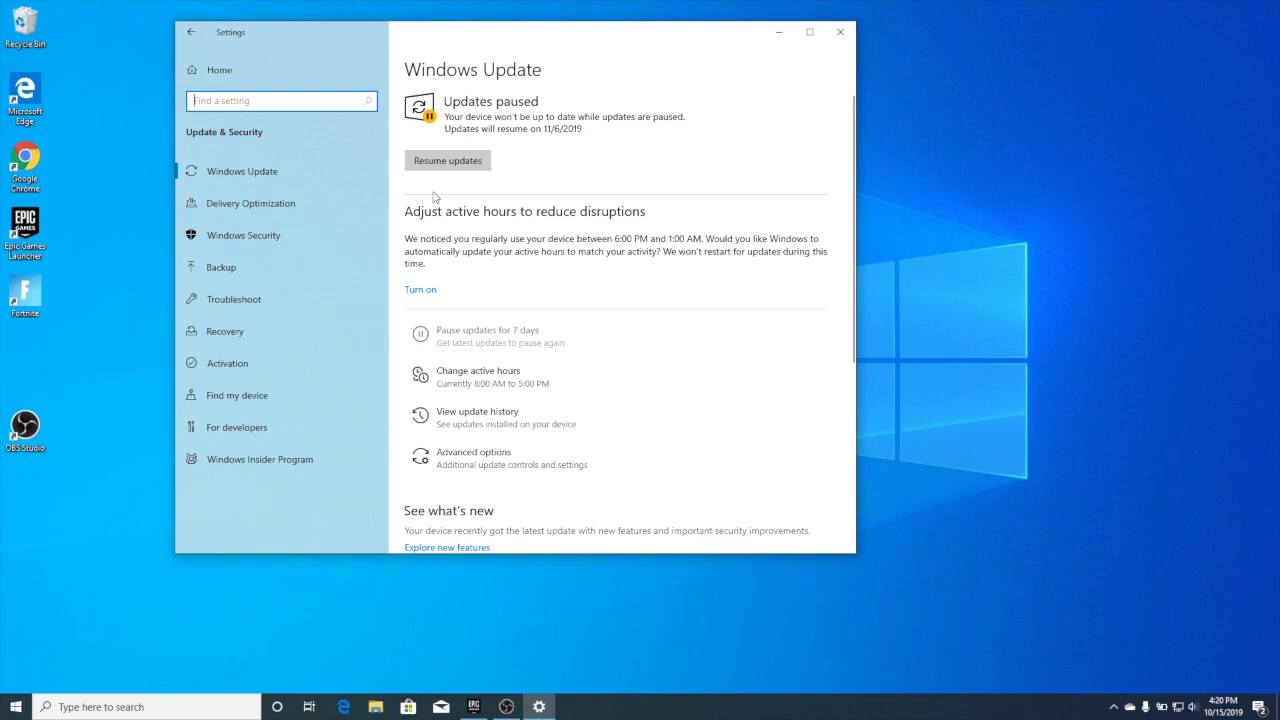
triple_click(470, 256)
click(410, 245)
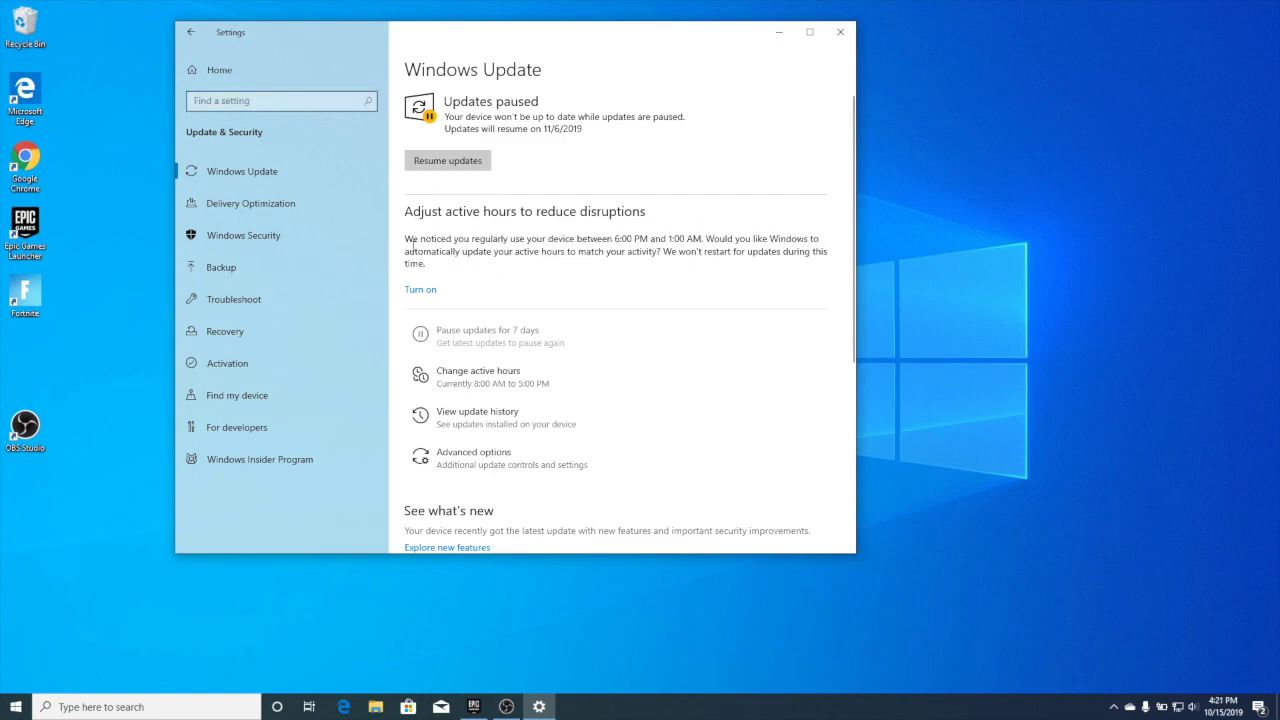
triple_click(432, 259)
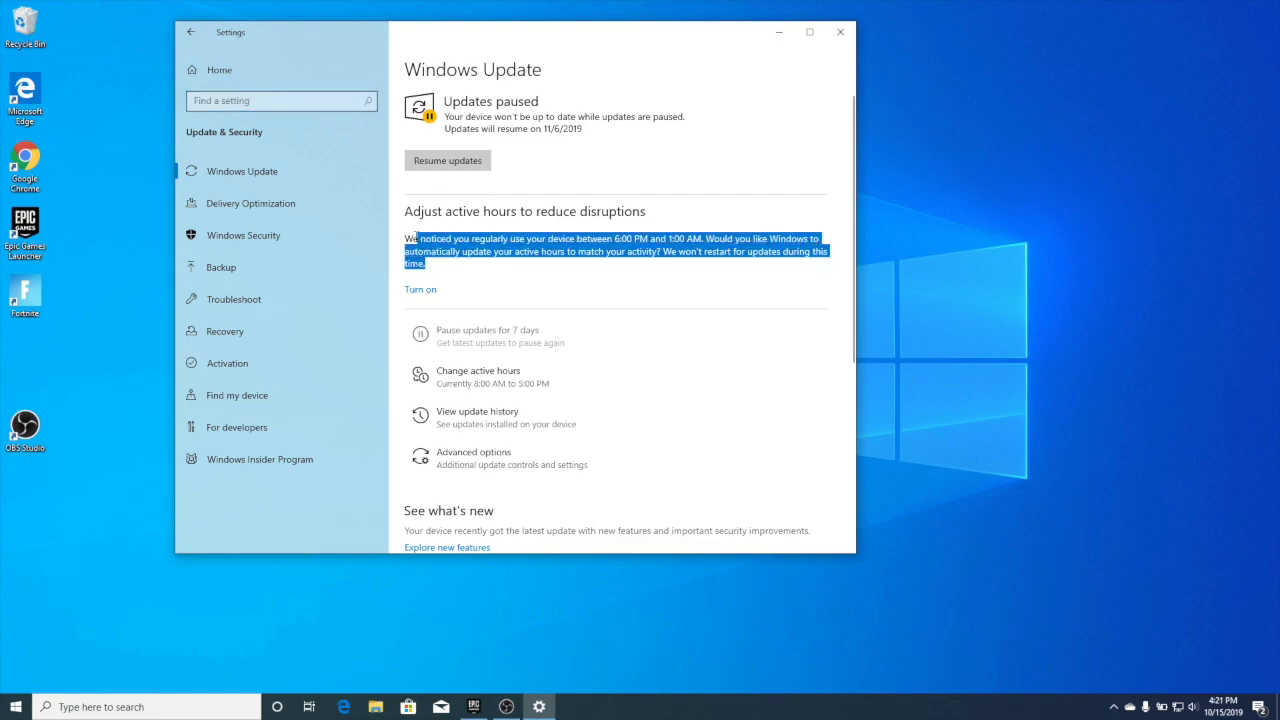
click(478, 236)
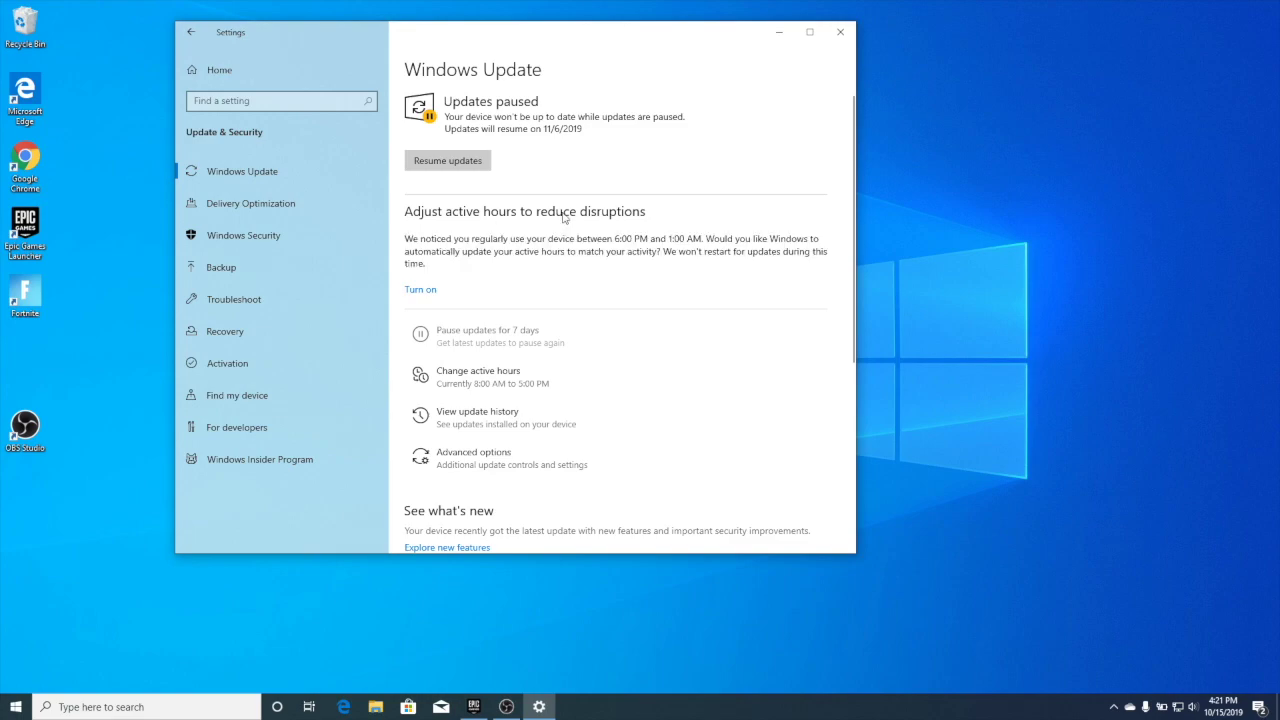
Check the Background apps permissions under Privacy, and open the Gaming settings
click(208, 72)
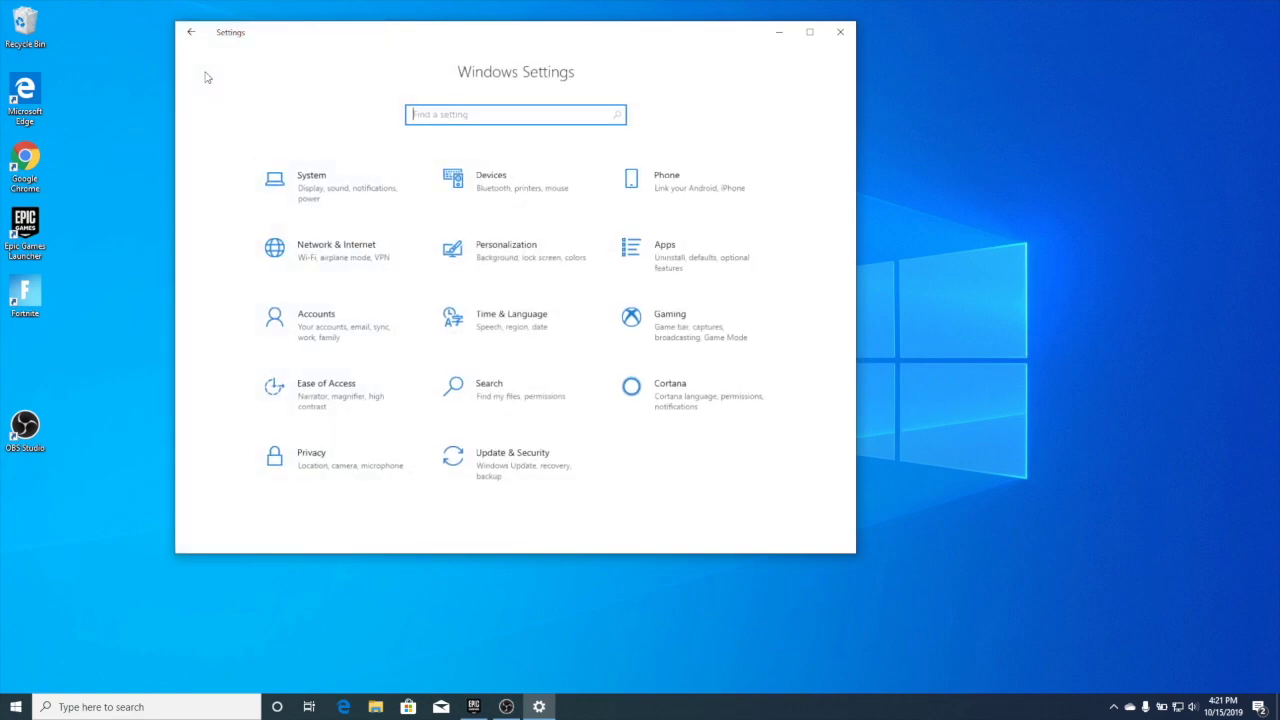
click(343, 462)
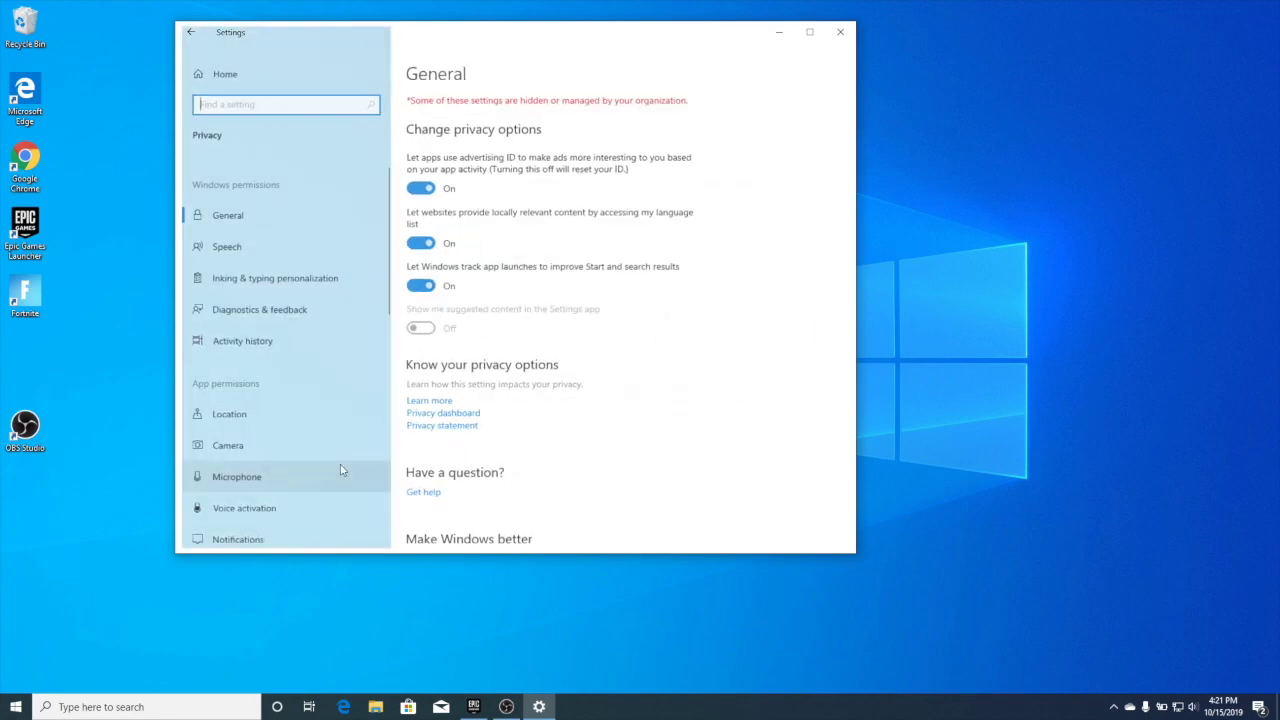
scroll(338, 436, down, 10)
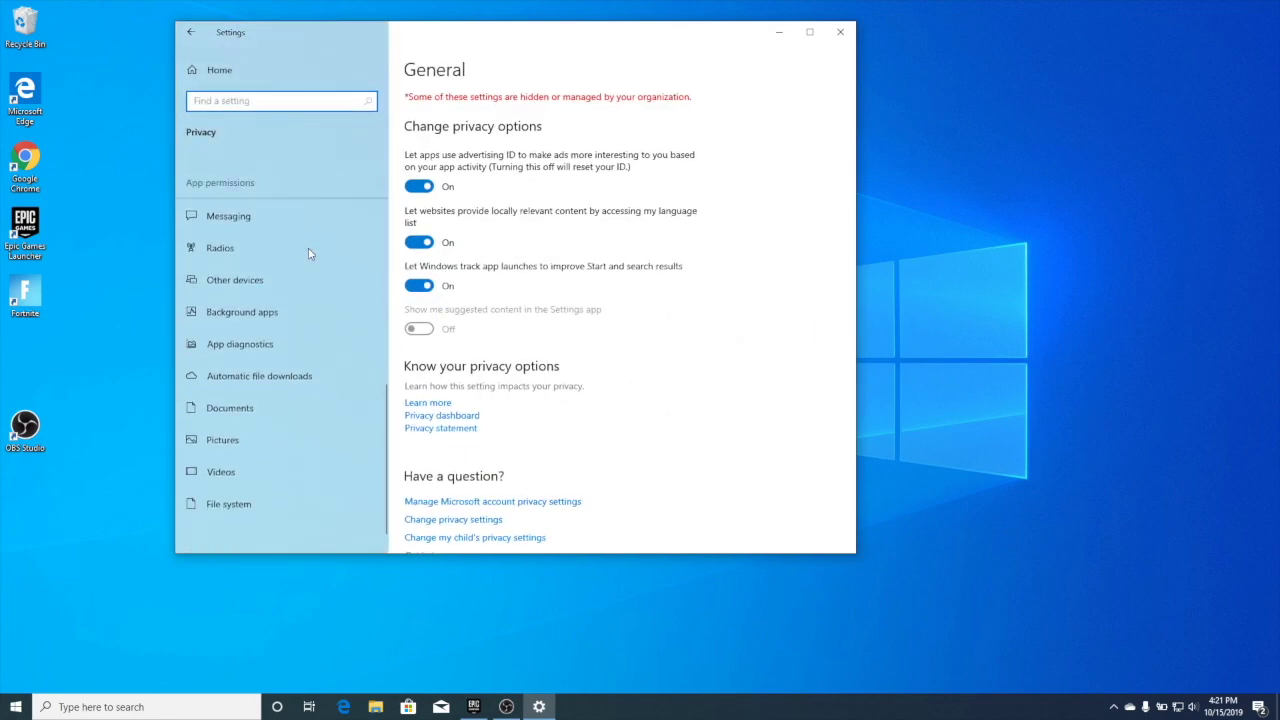
click(280, 306)
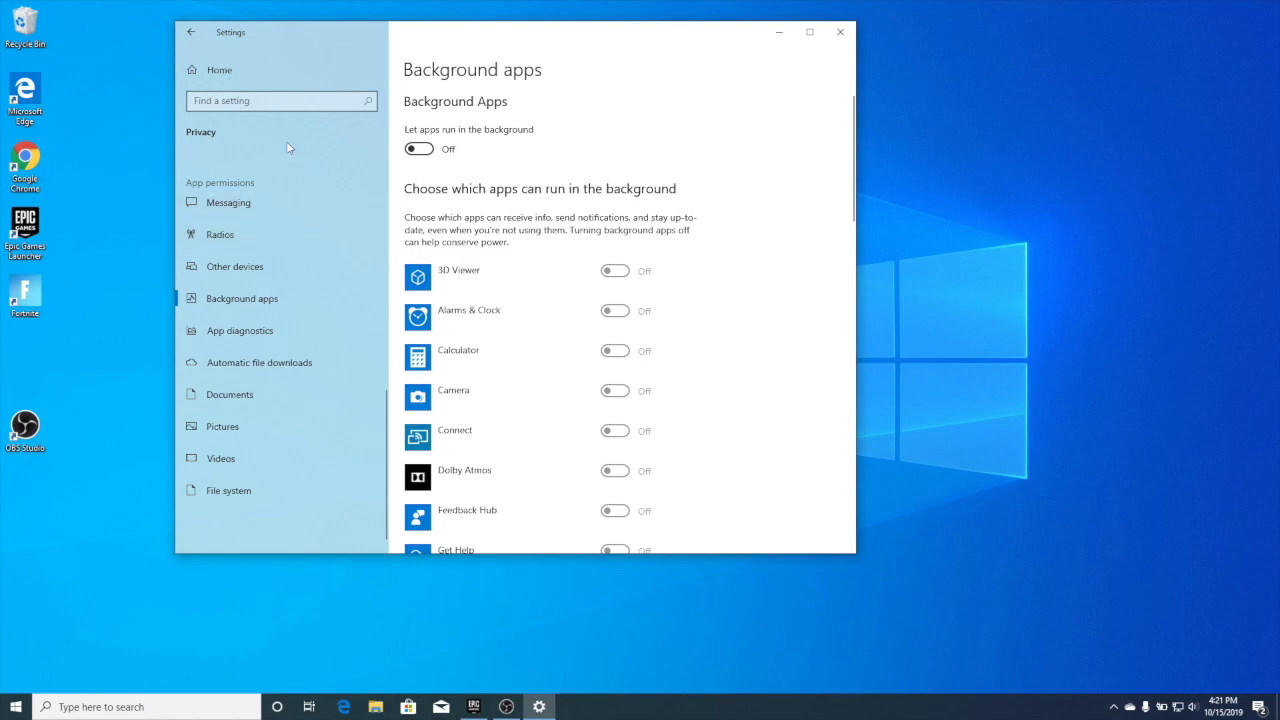
click(209, 71)
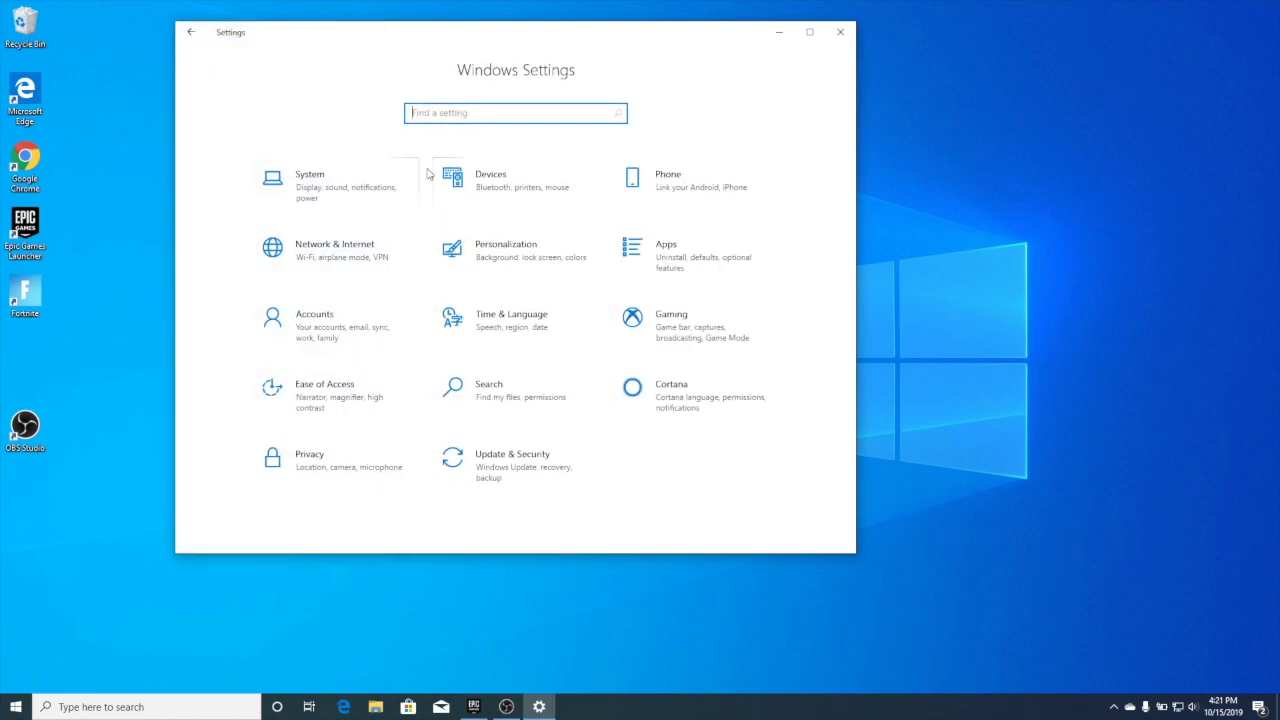
click(713, 328)
Check the graphics settings and the refresh rate in the advanced display settings, and return to the settings home
click(344, 206)
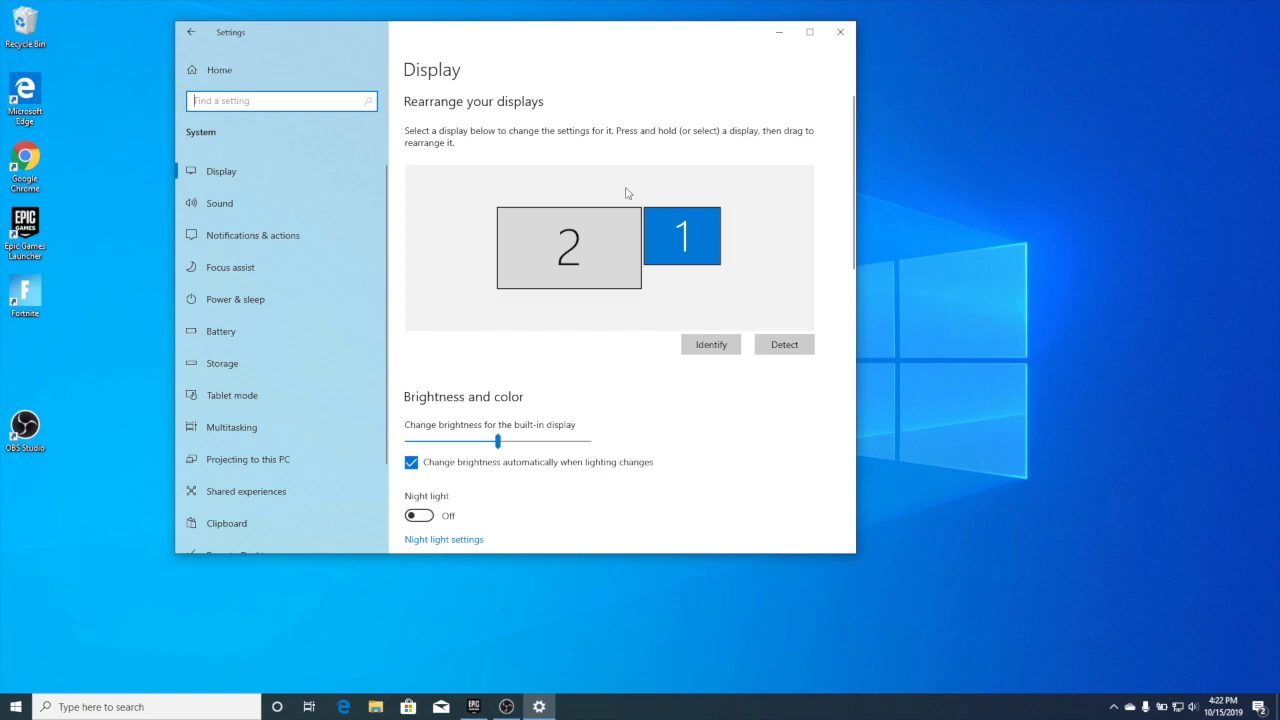
scroll(629, 431, down, 10)
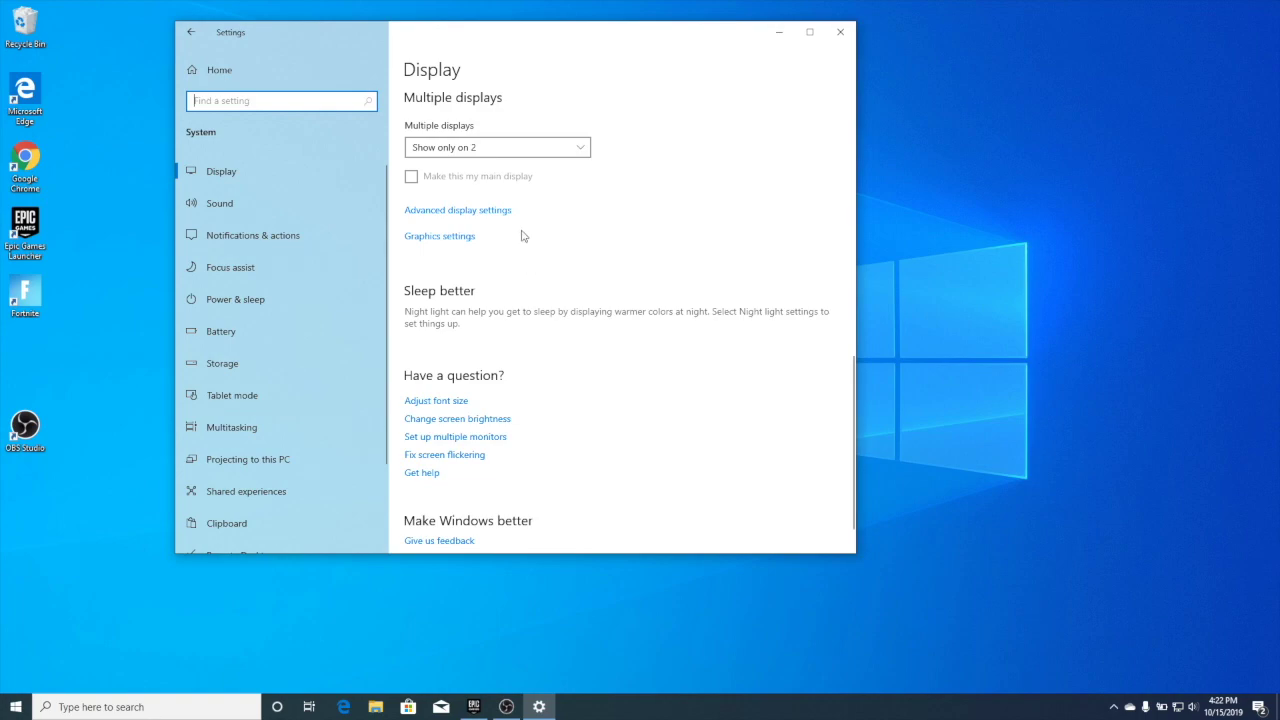
click(459, 240)
click(464, 212)
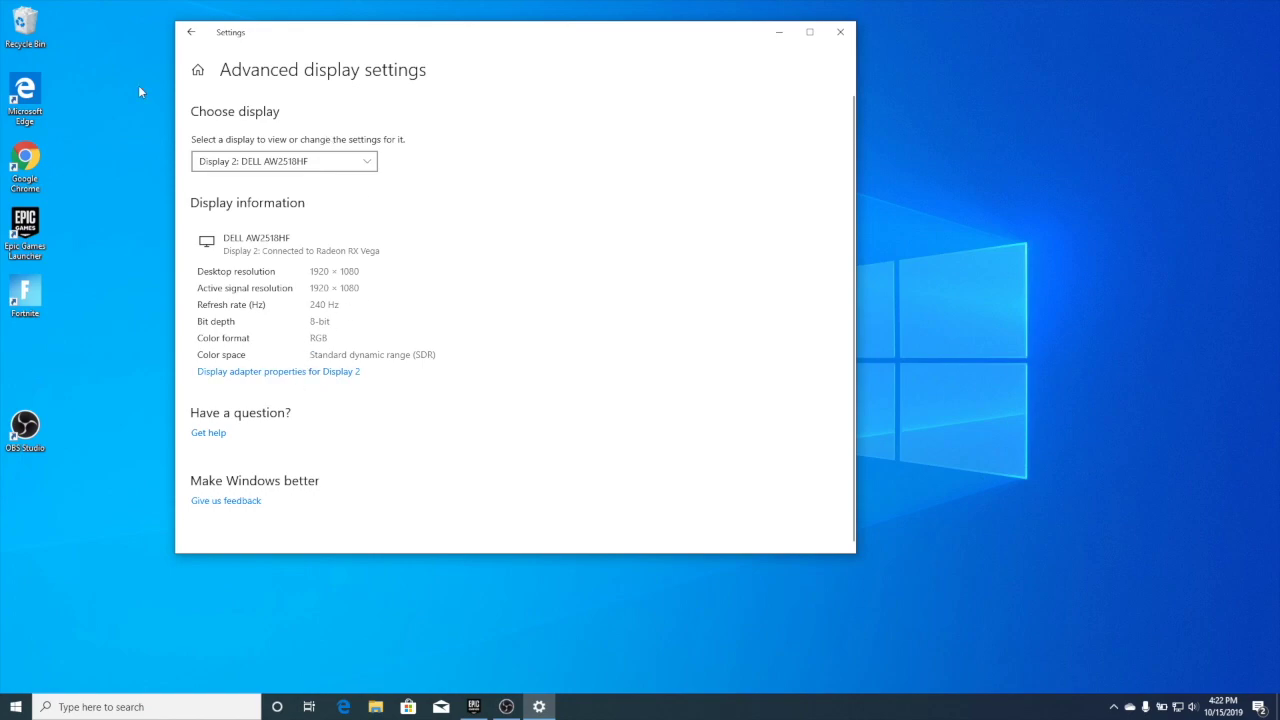
click(197, 67)
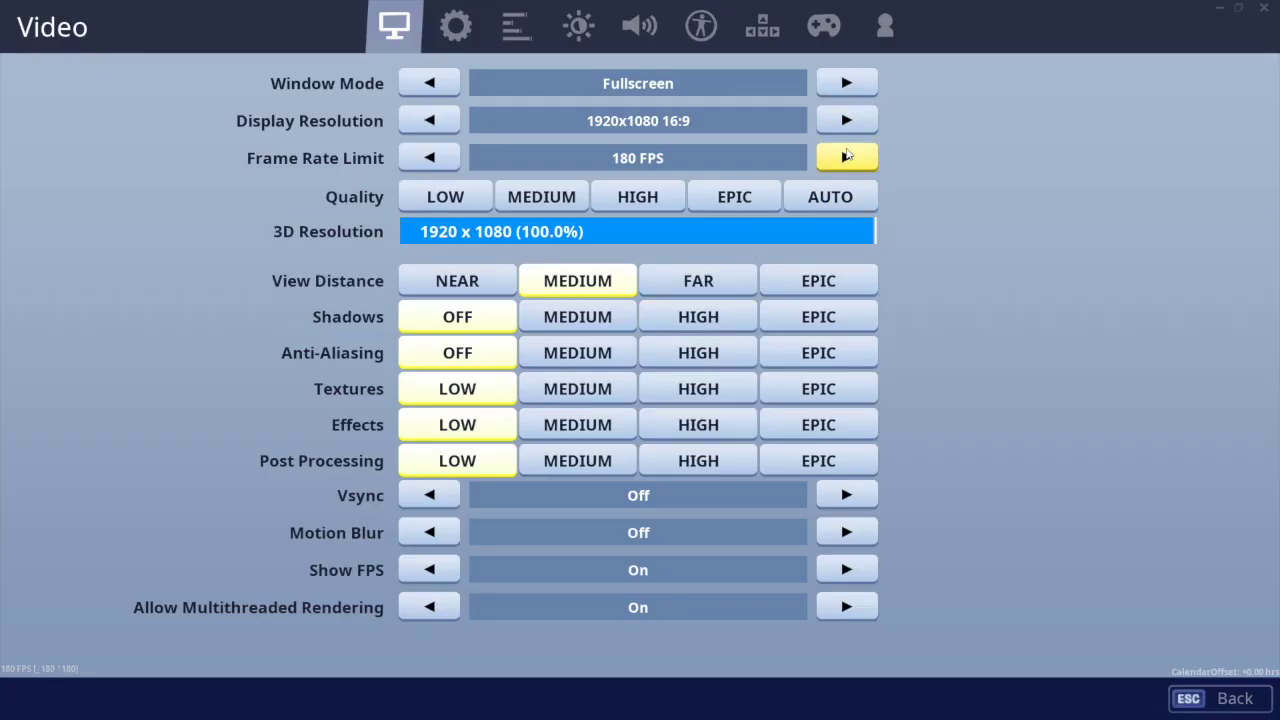
In Fortnite's video settings, try frame rate limits up to 240 FPS and down past 165 FPS, ending at 180 FPS
click(846, 156)
click(846, 156)
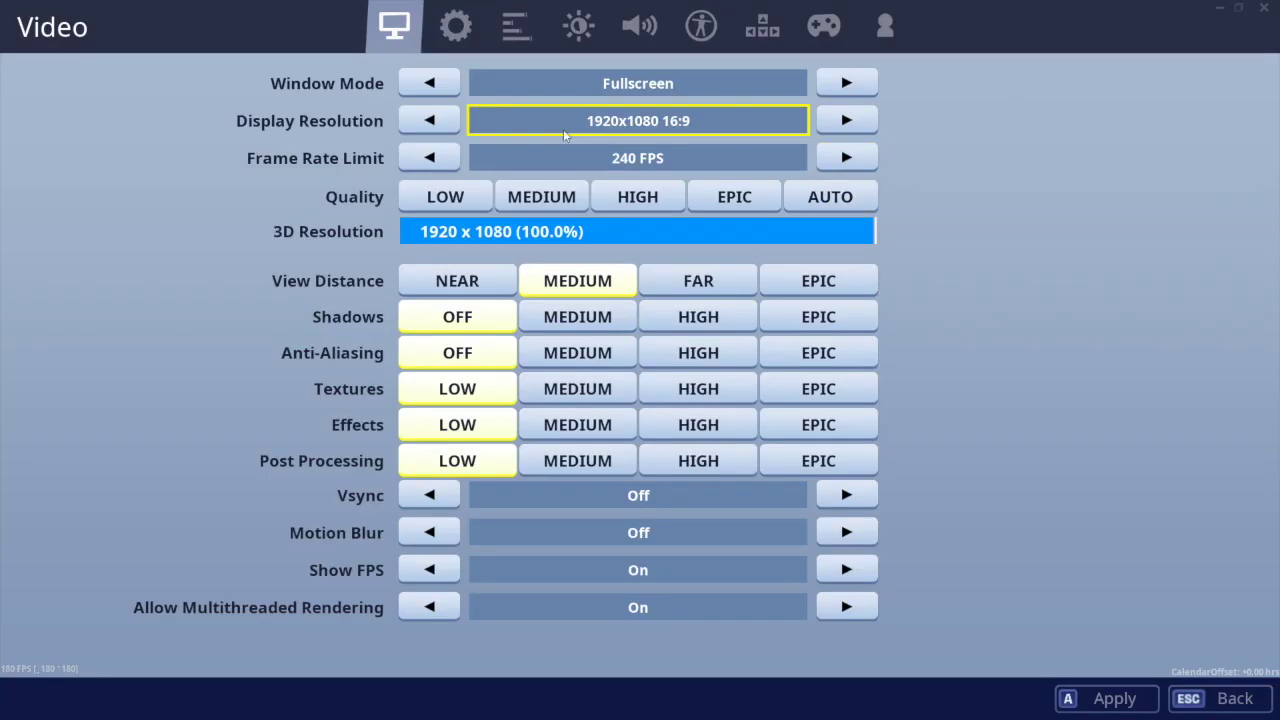
click(430, 158)
click(430, 158)
click(430, 158)
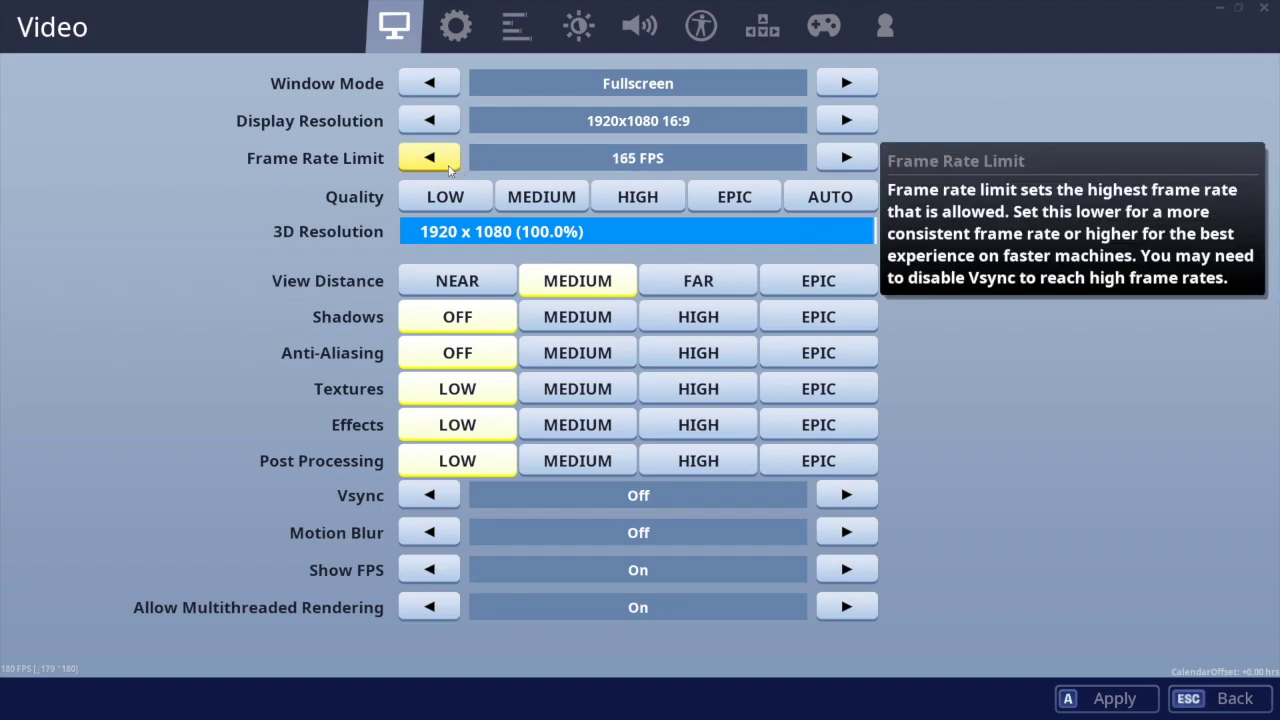
click(430, 158)
click(846, 157)
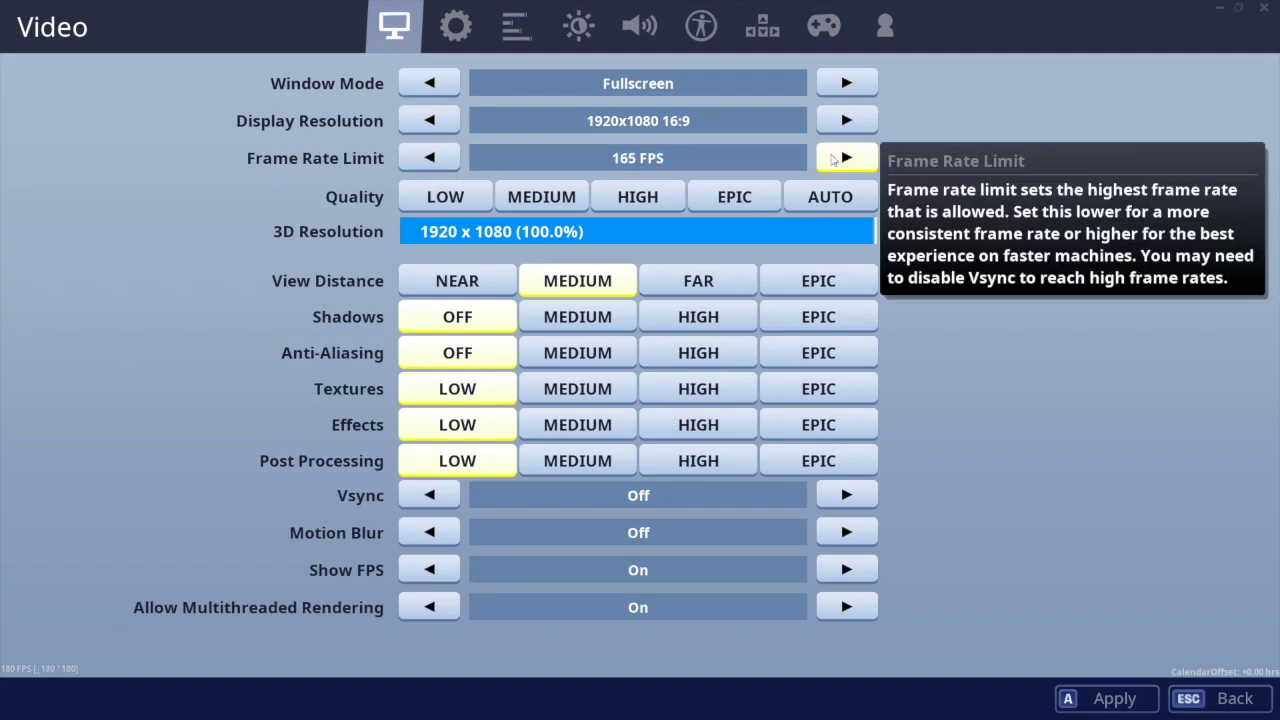
click(846, 157)
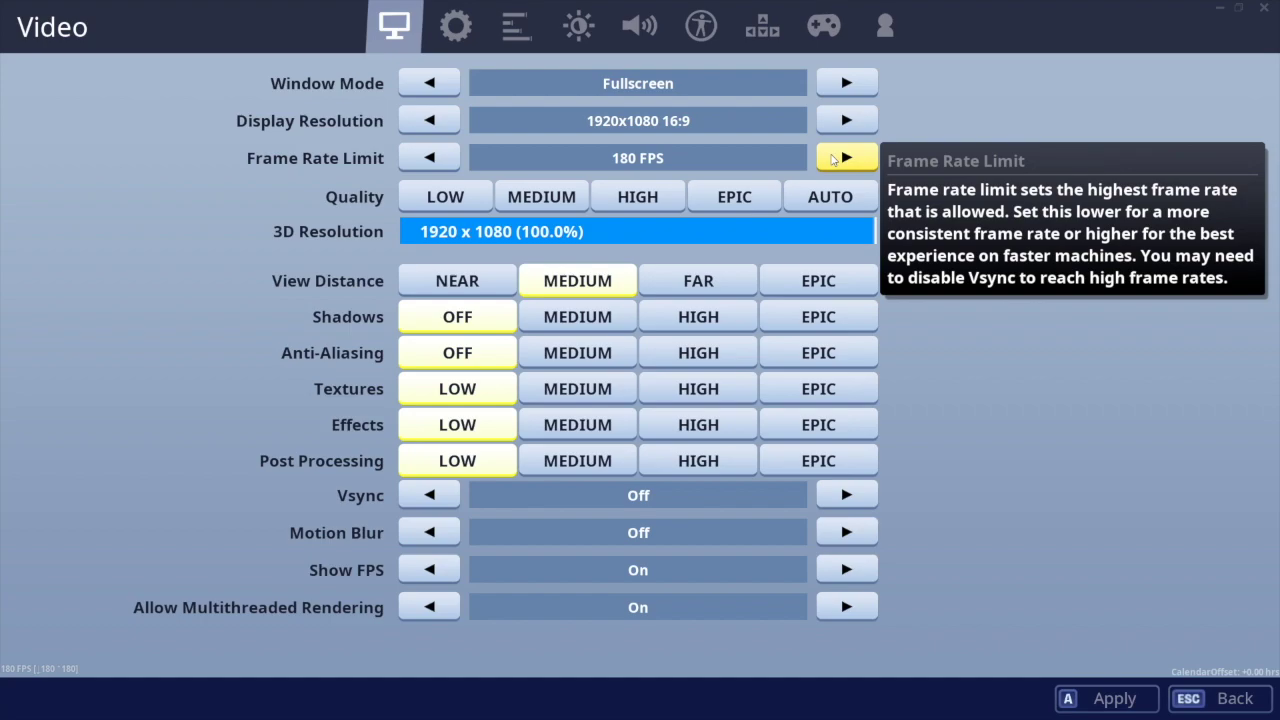
Set the frame rate limit to 240 FPS, review the remaining video options, and apply the change on leaving the settings
click(833, 160)
click(871, 160)
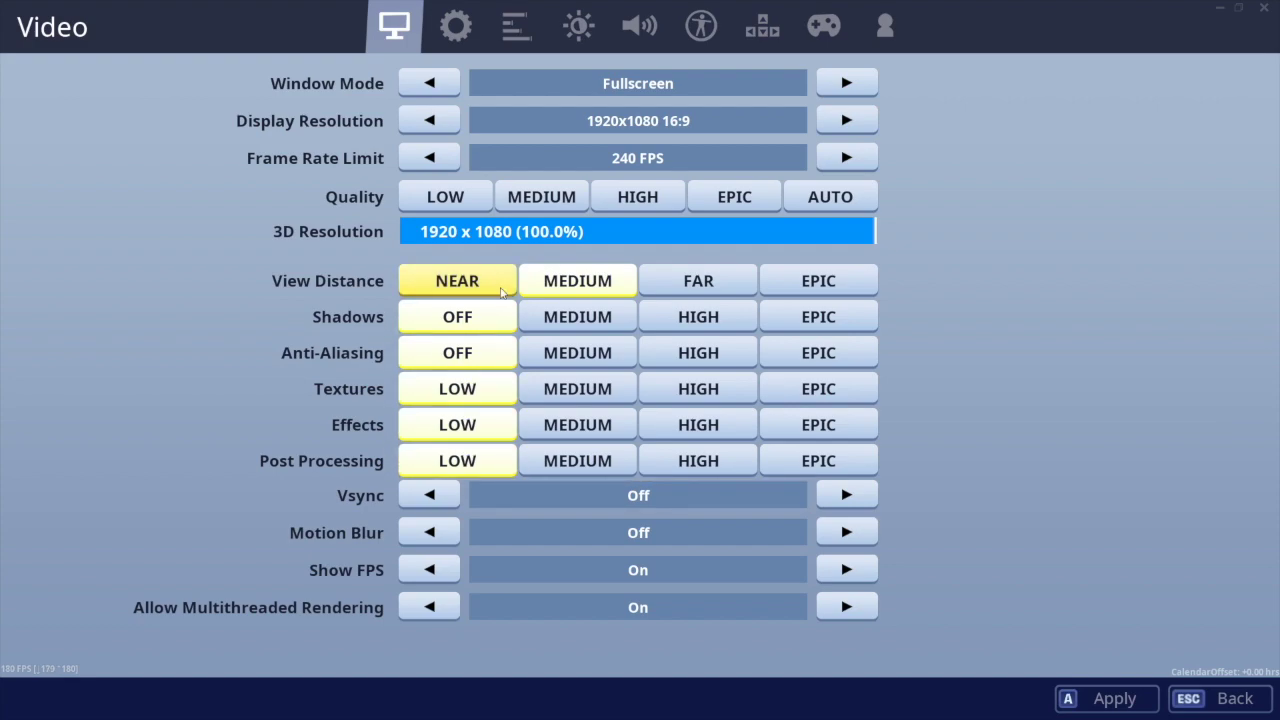
mouse_move(503, 291)
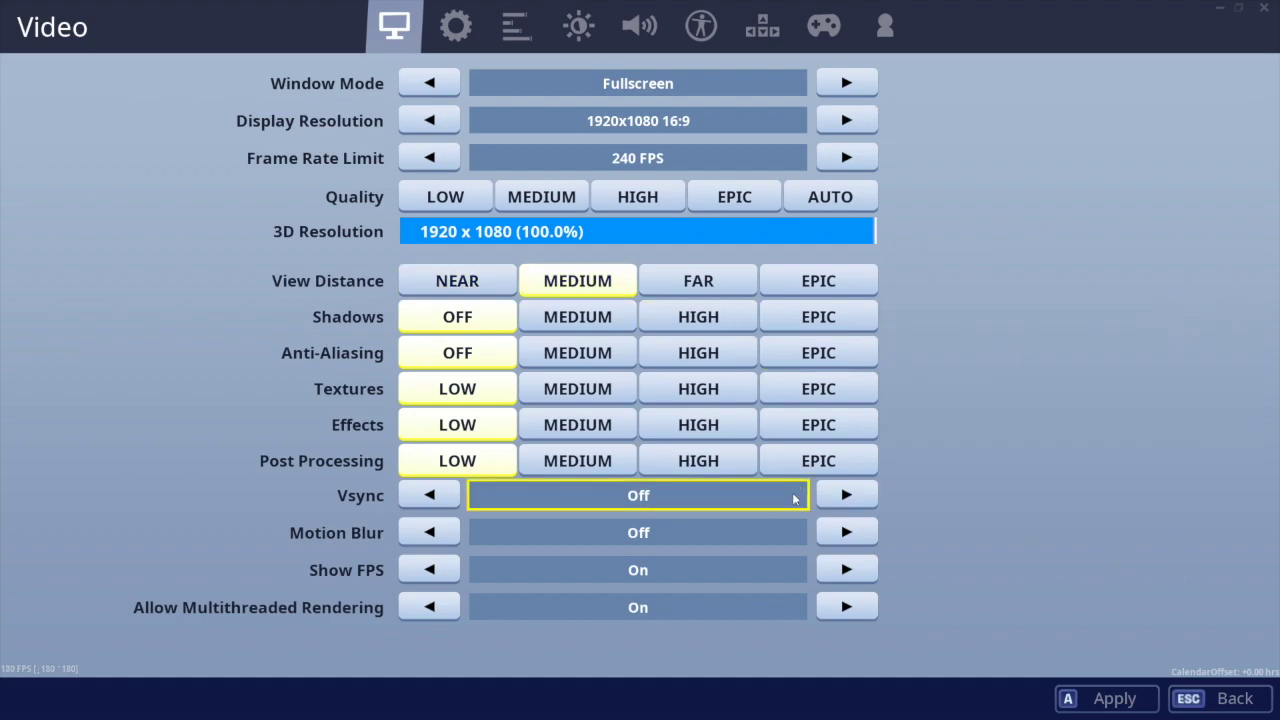
mouse_move(835, 500)
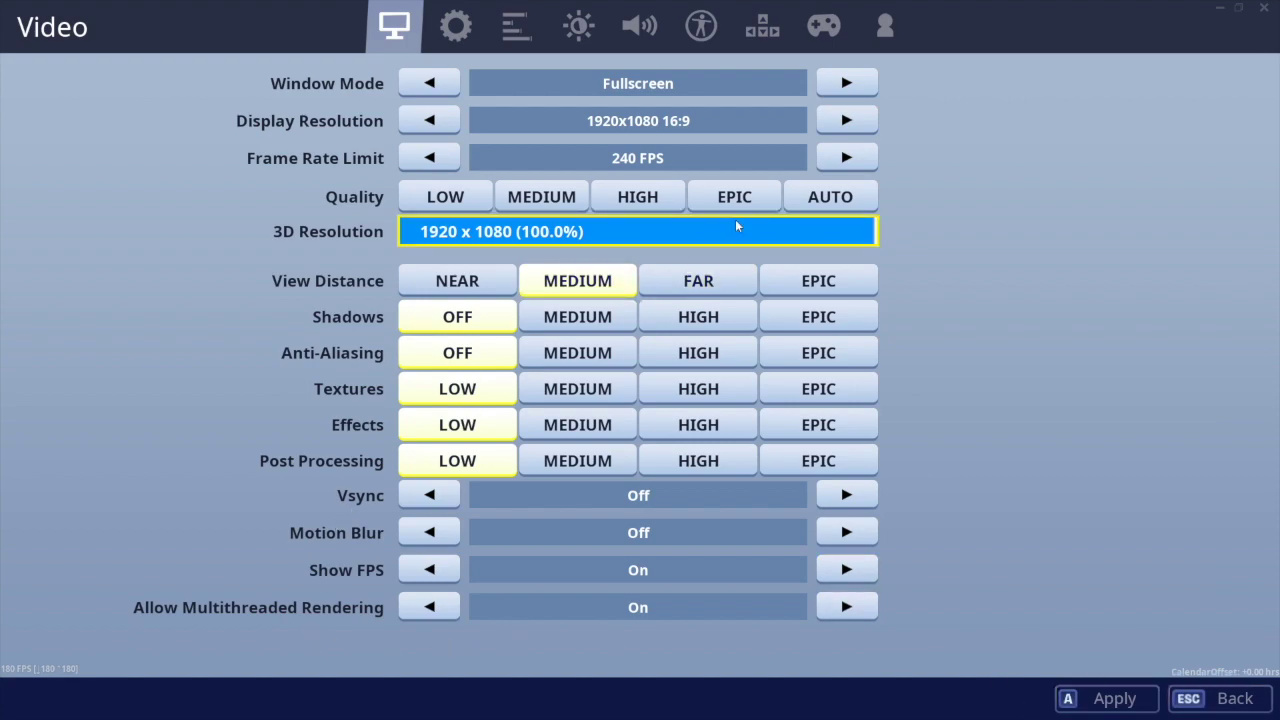
mouse_move(737, 227)
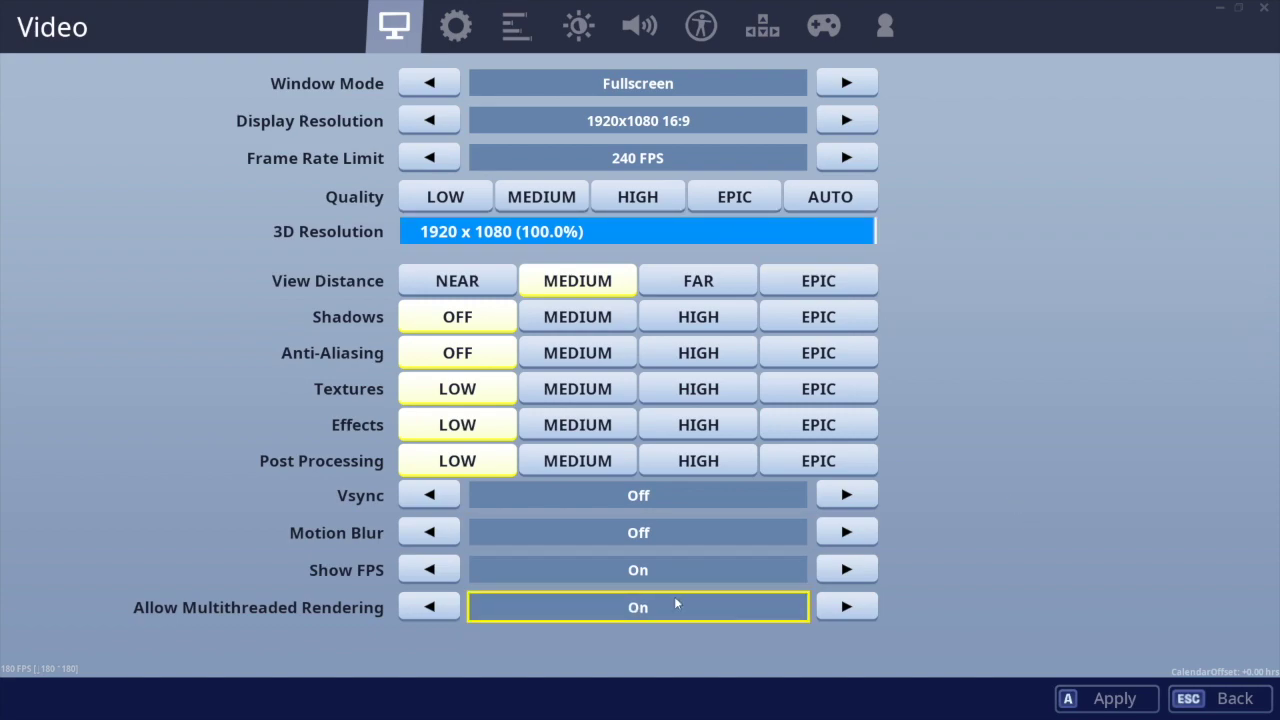
mouse_move(821, 598)
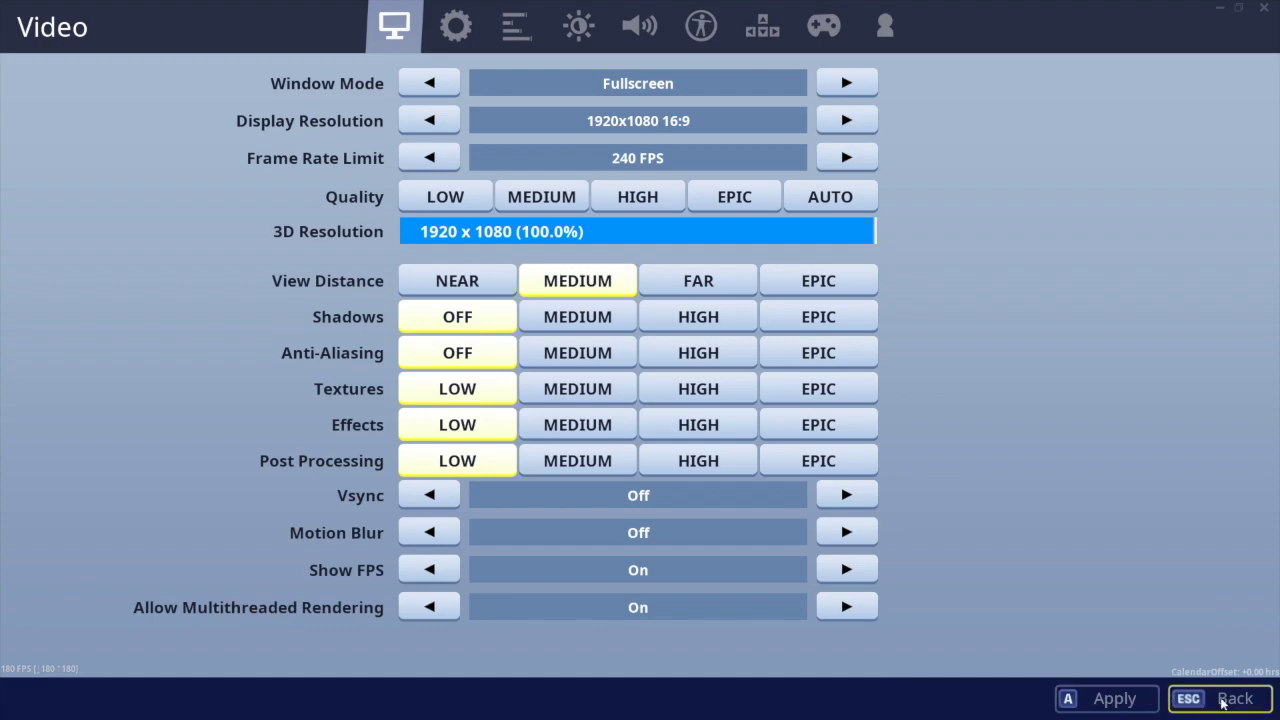
click(1171, 707)
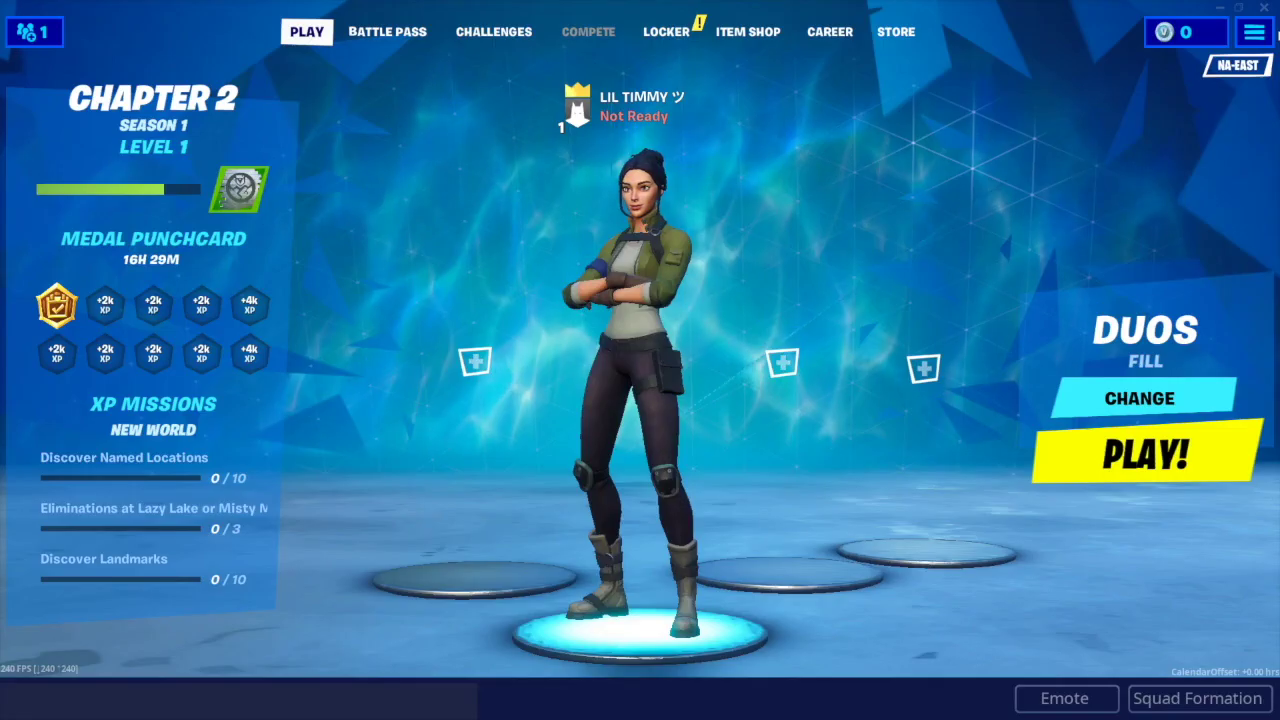
Reopen the video settings, set the frame rate limit to Unlimited, apply it, and return to the lobby
click(1258, 36)
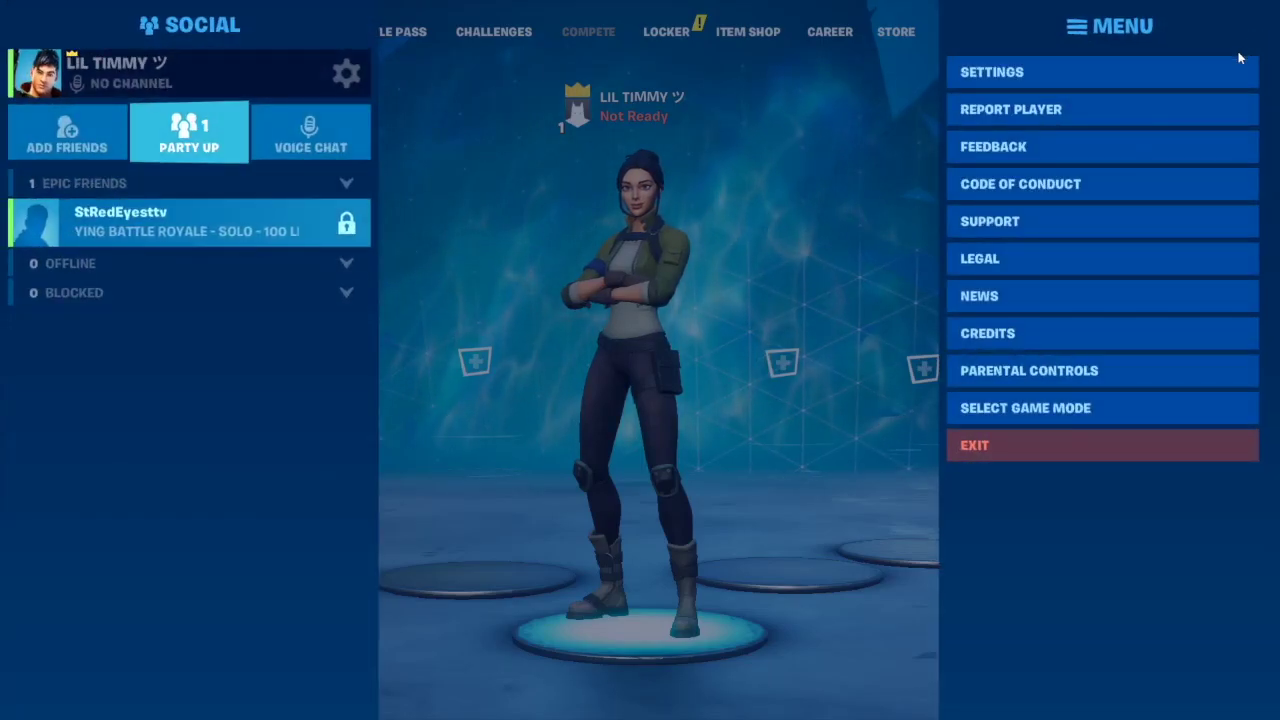
click(1232, 66)
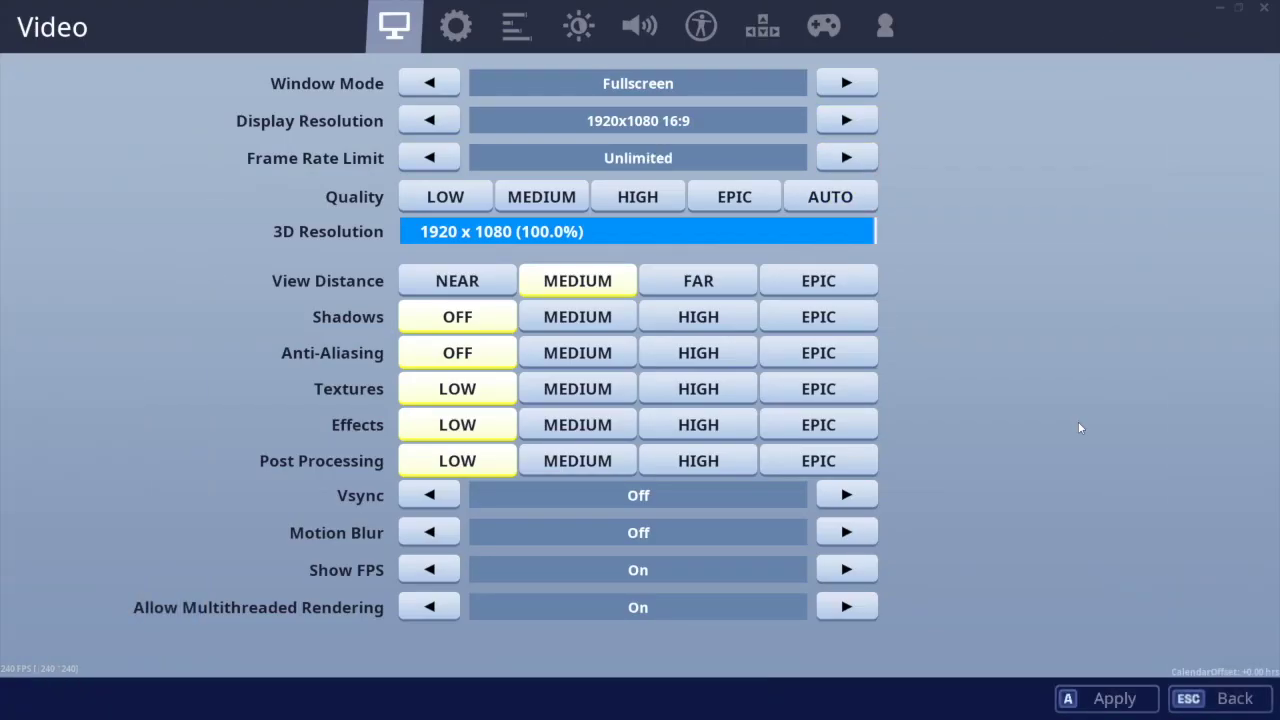
click(1068, 697)
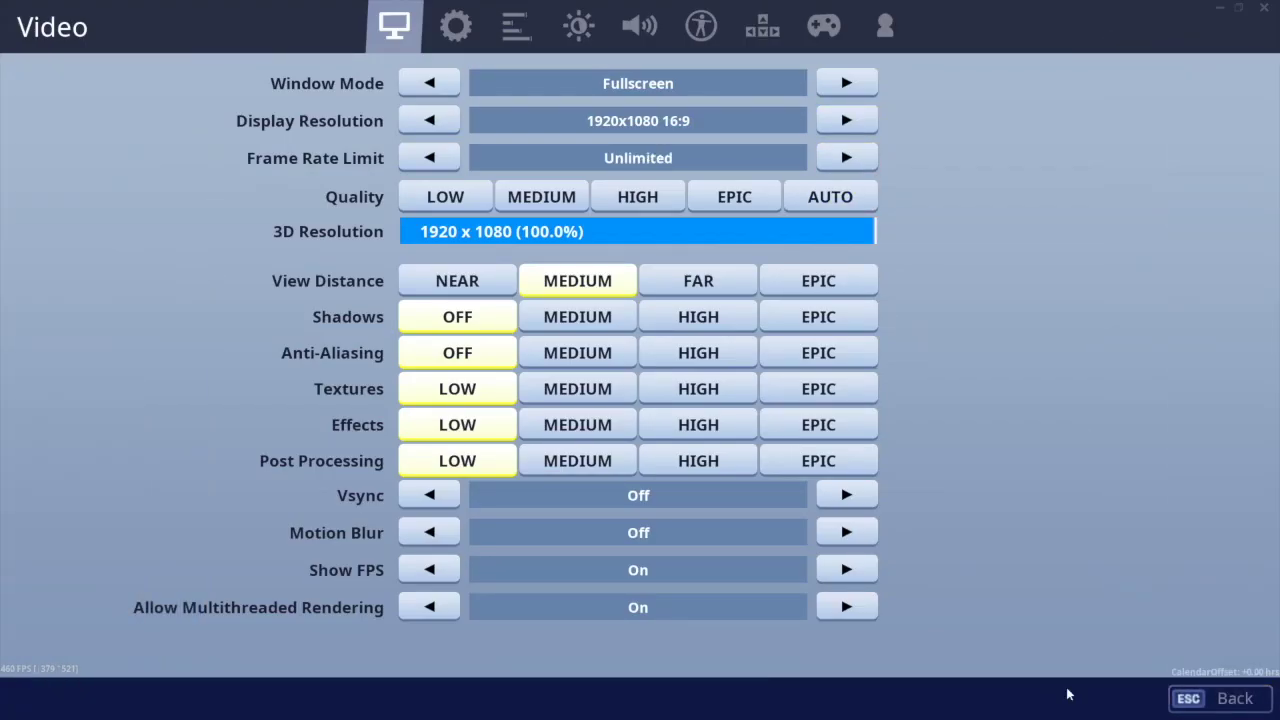
click(1181, 703)
click(650, 630)
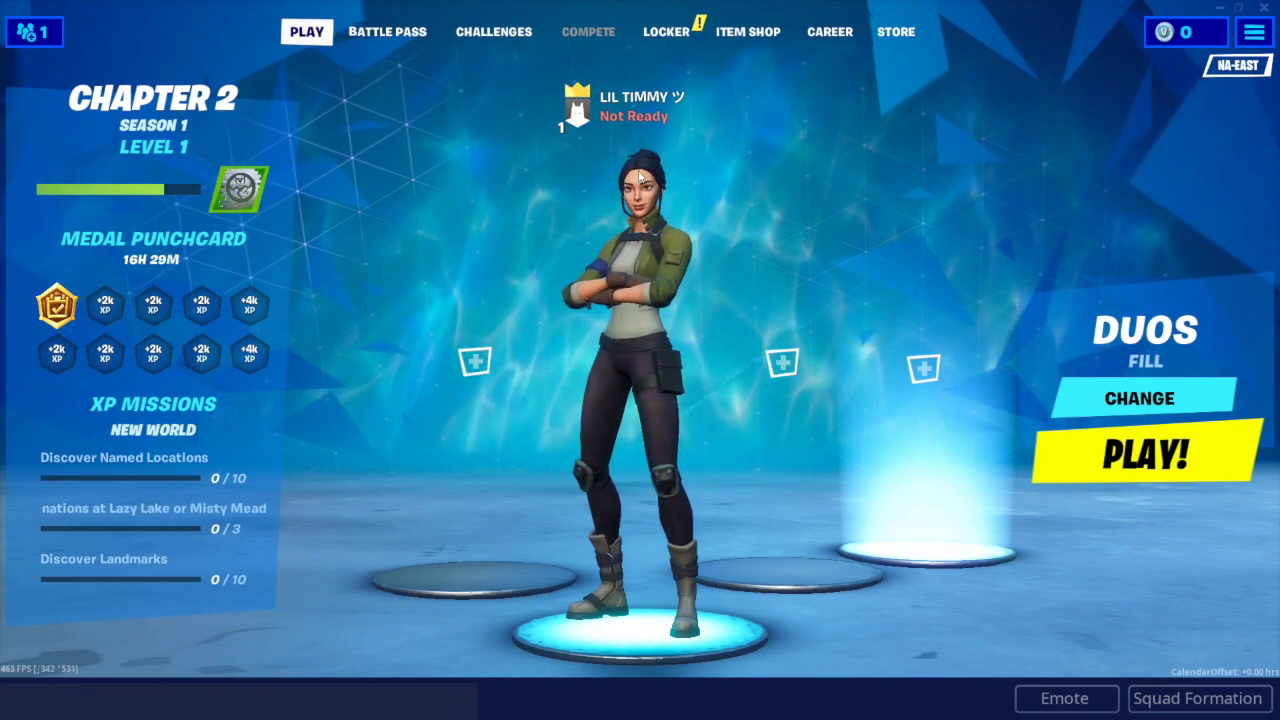
Reopen Fortnite's video settings, set the frame rate limit to 240 FPS, and return to the lobby
click(1249, 40)
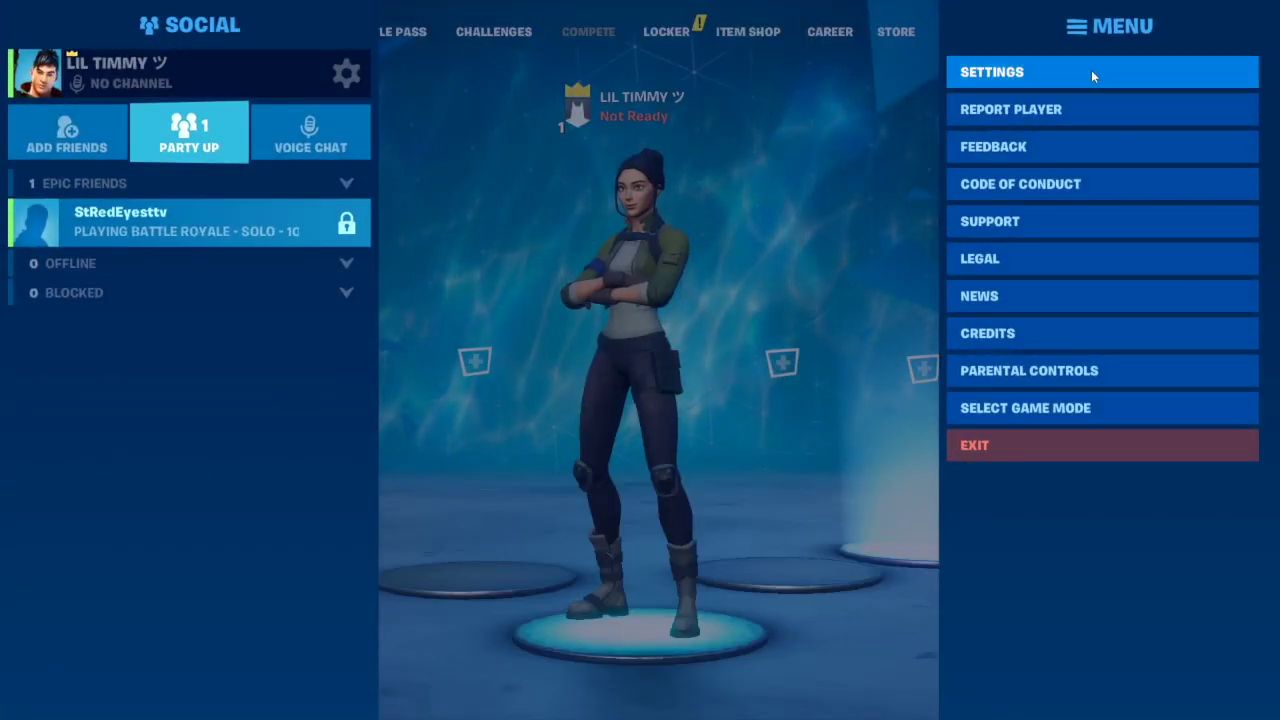
click(1014, 73)
click(431, 158)
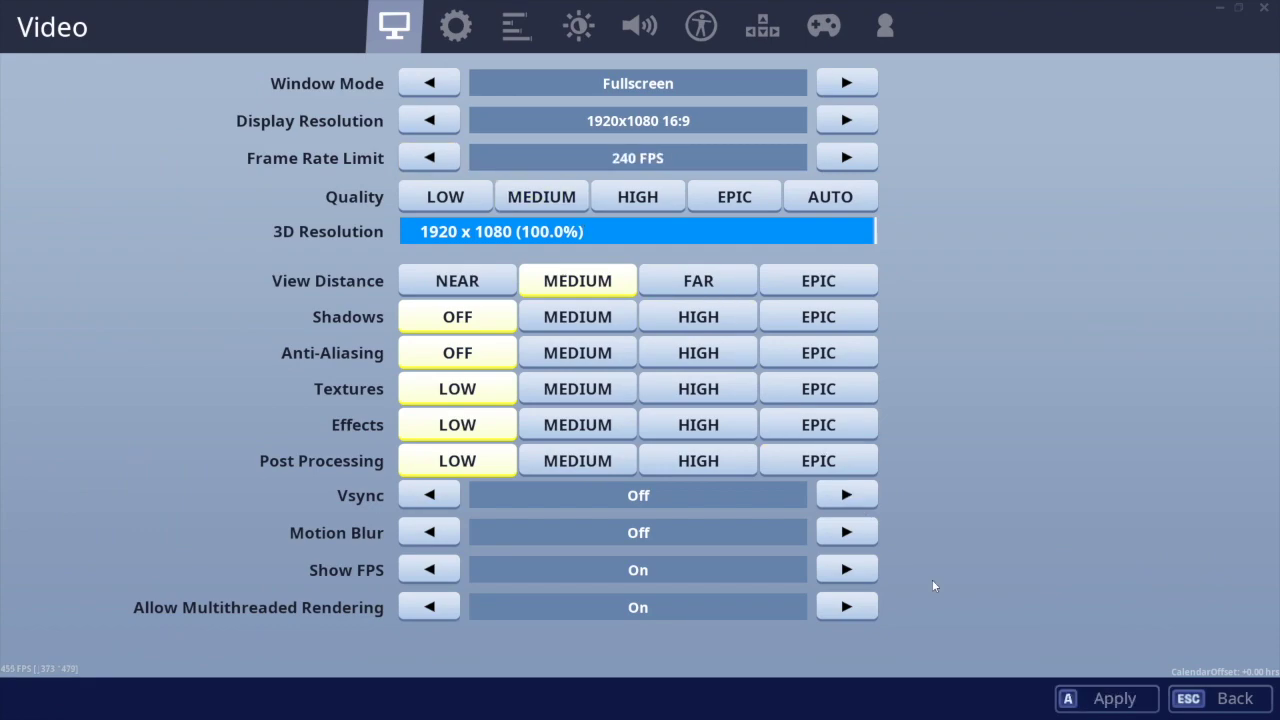
click(1220, 698)
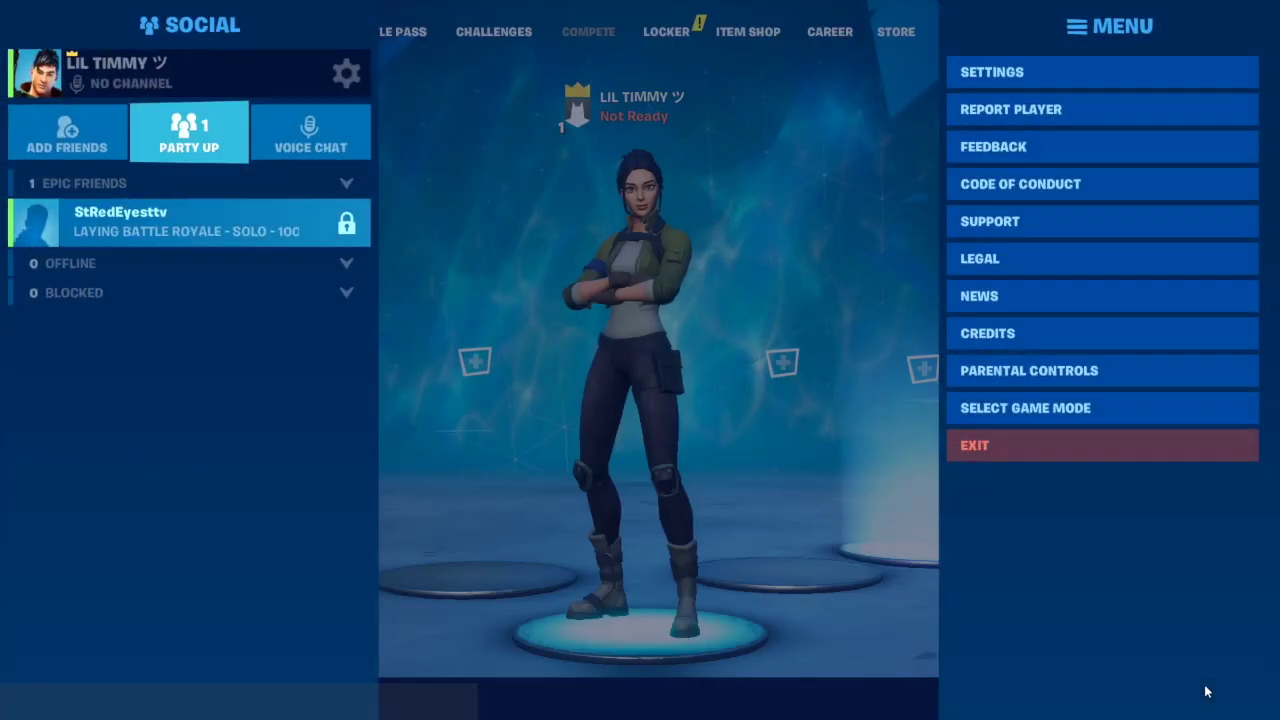
click(632, 625)
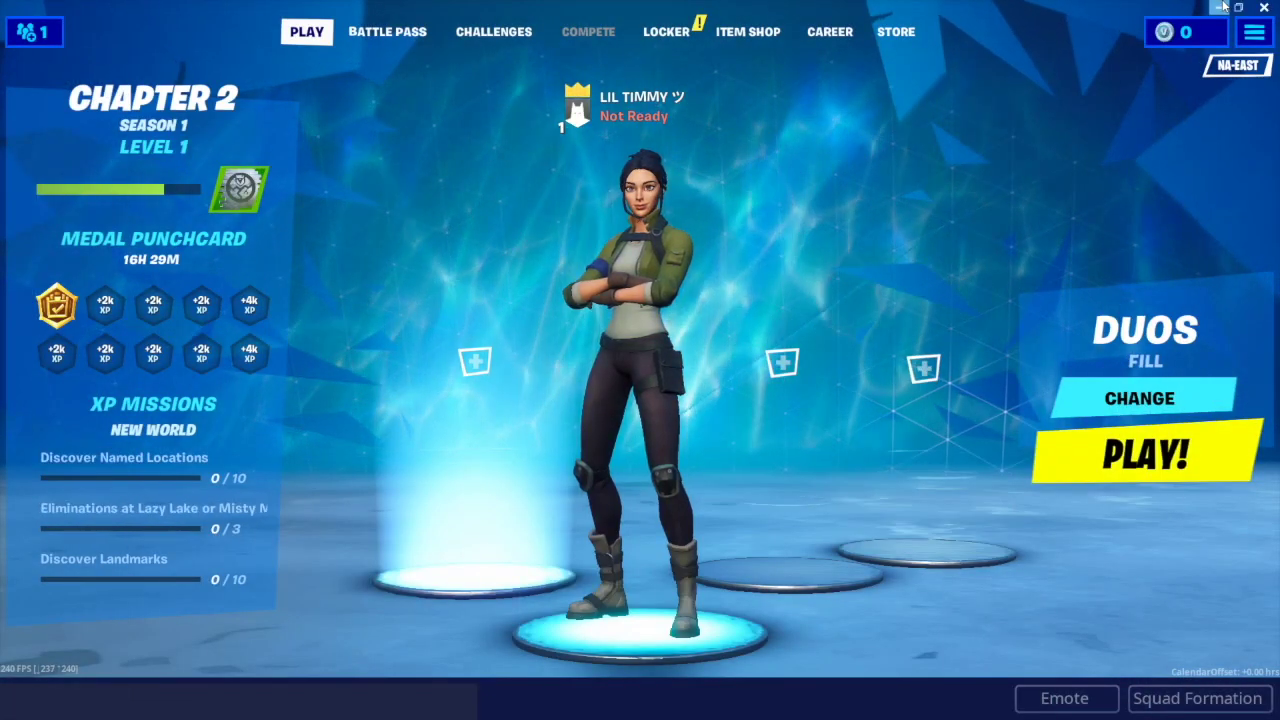
Quit Fortnite, confirm the exit, and minimize the OBS window to clear the desktop
click(1260, 9)
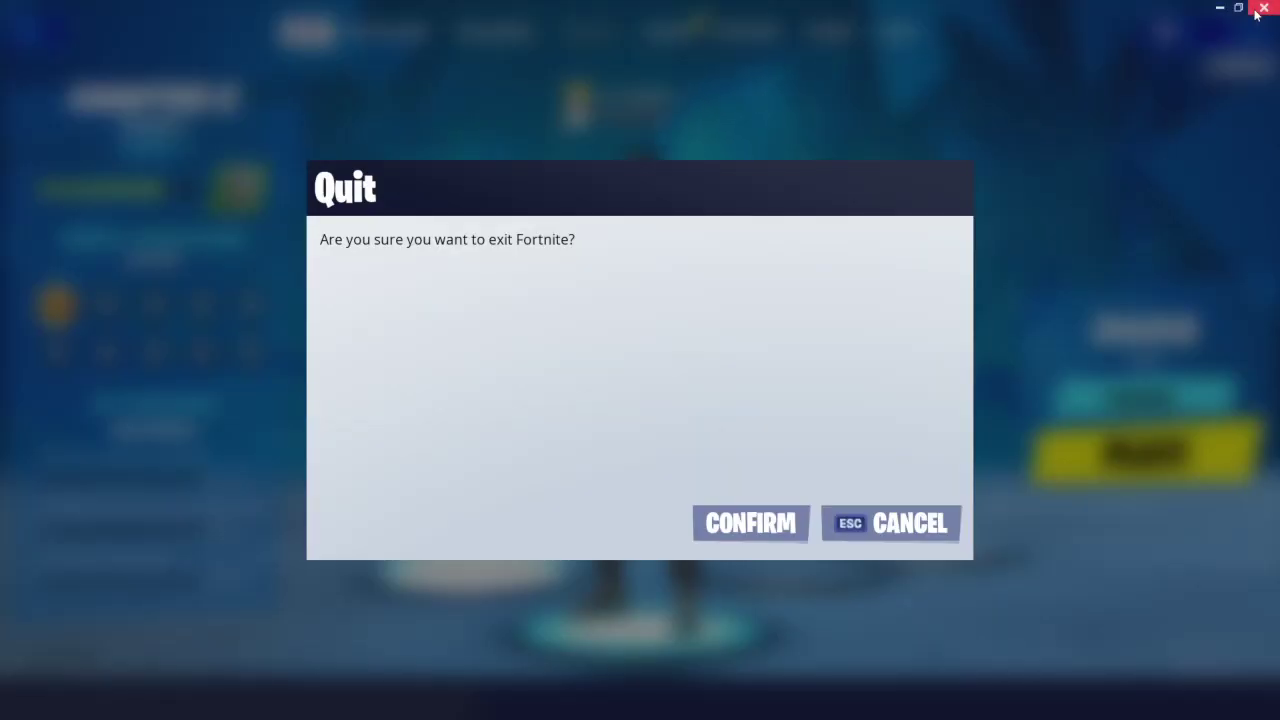
click(786, 521)
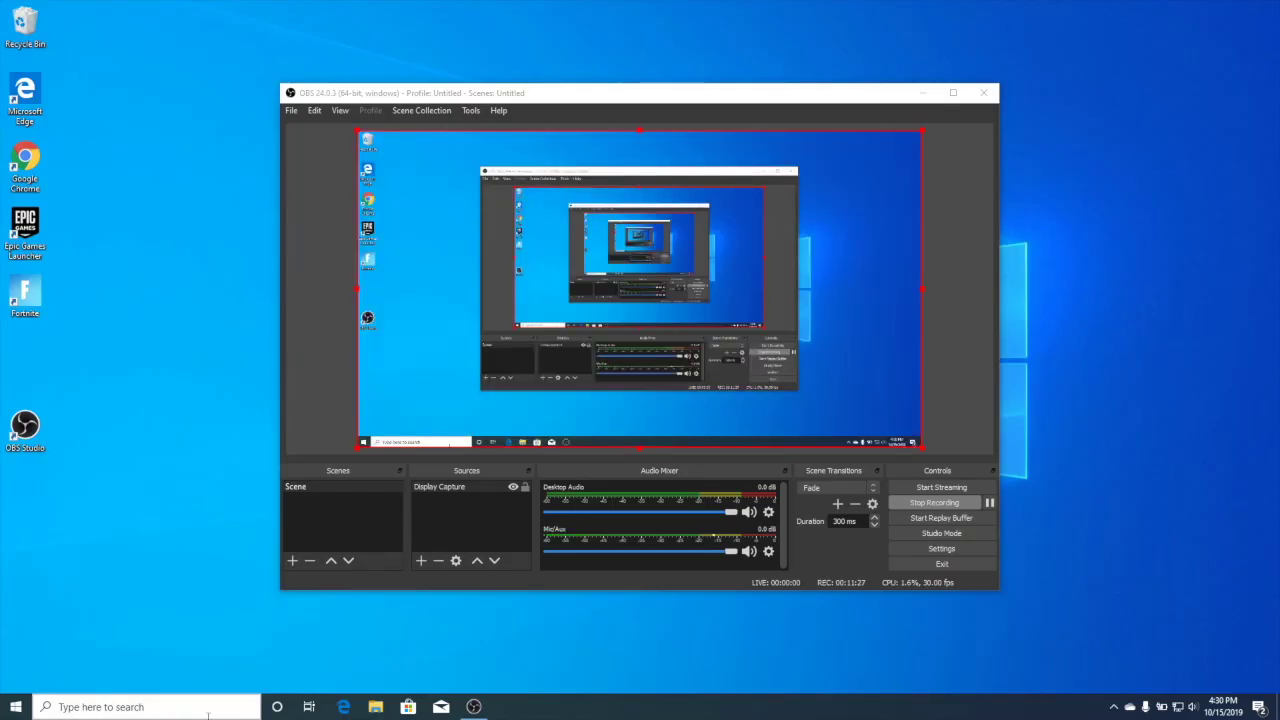
click(194, 712)
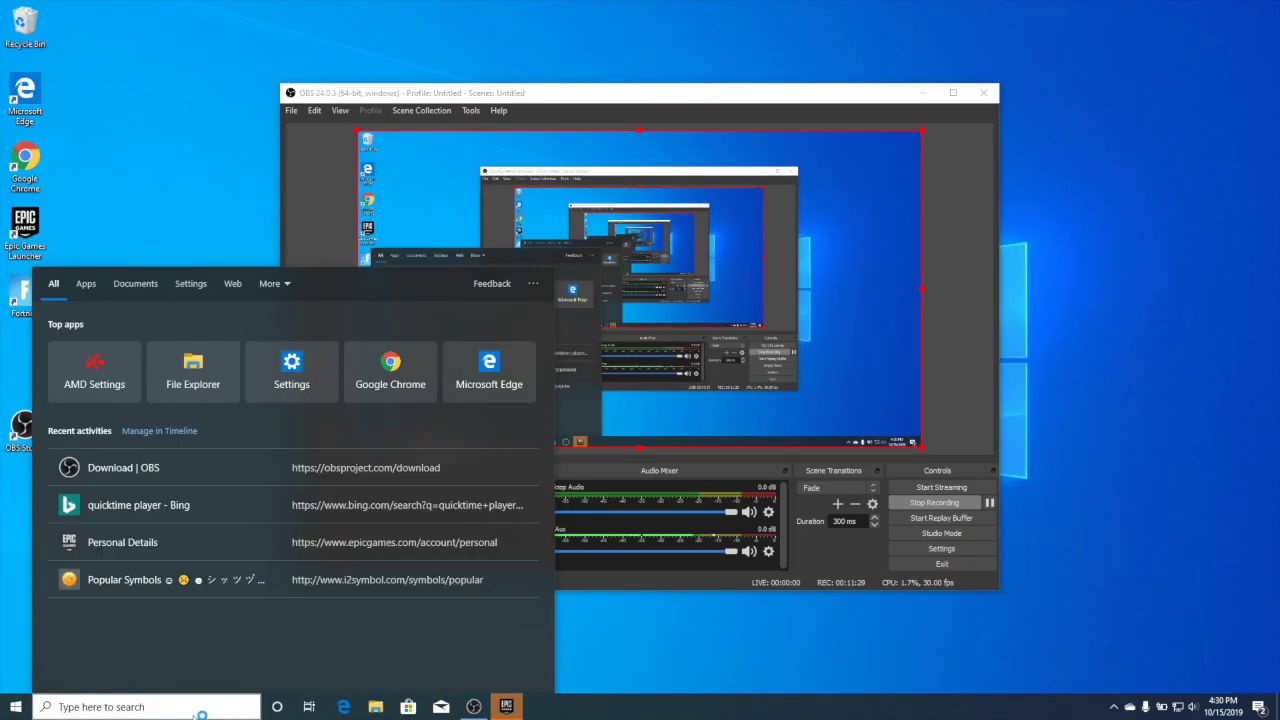
click(924, 93)
Open AMD Radeon Settings from the Windows search and show the global settings for gaming
click(278, 707)
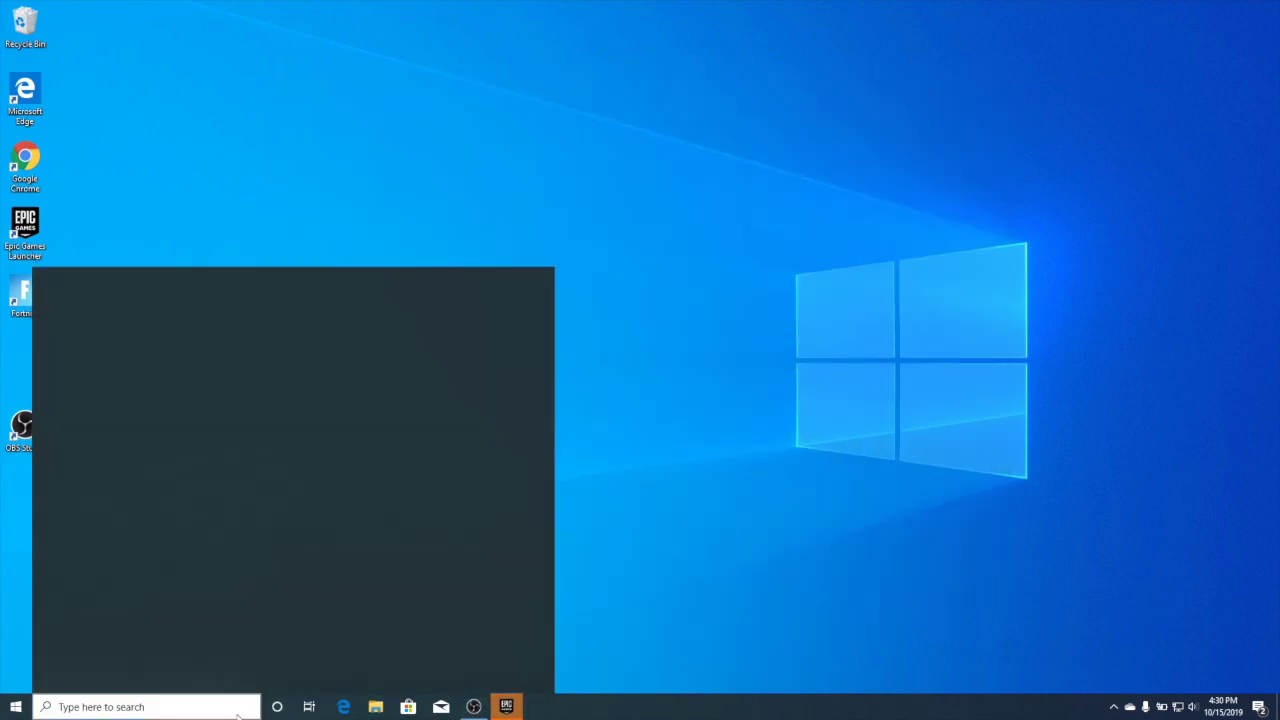
click(112, 365)
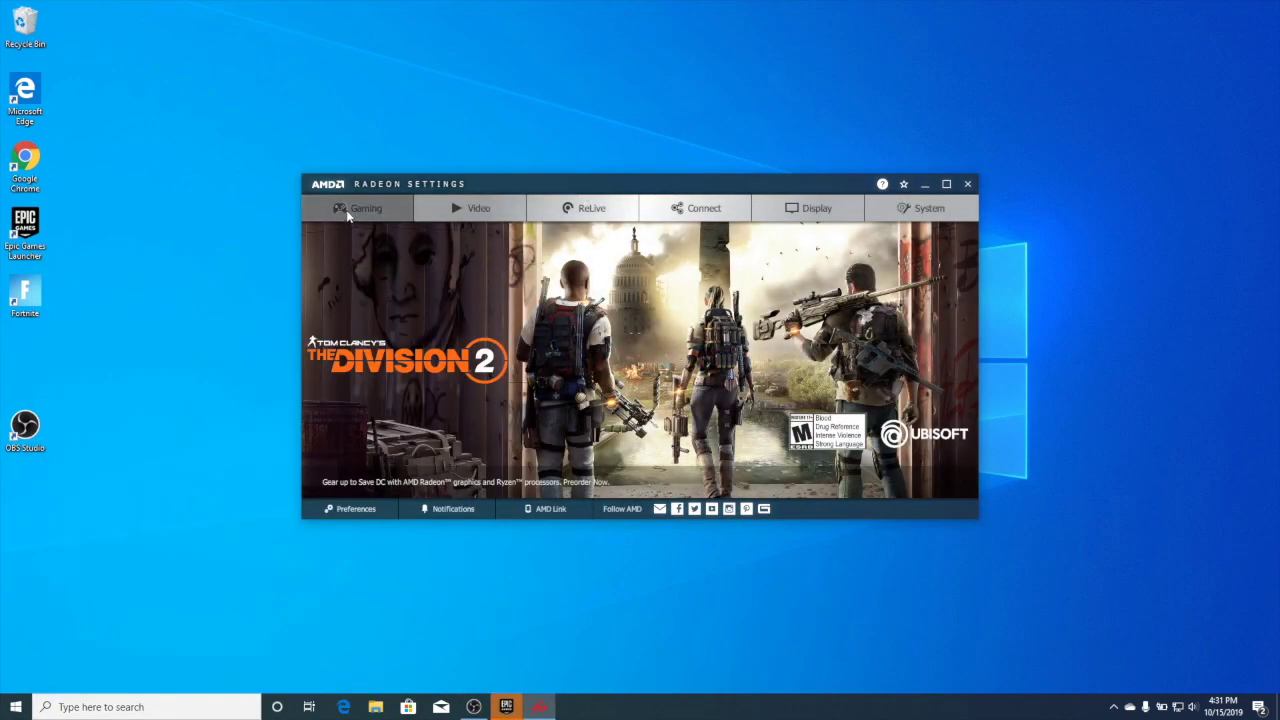
click(350, 212)
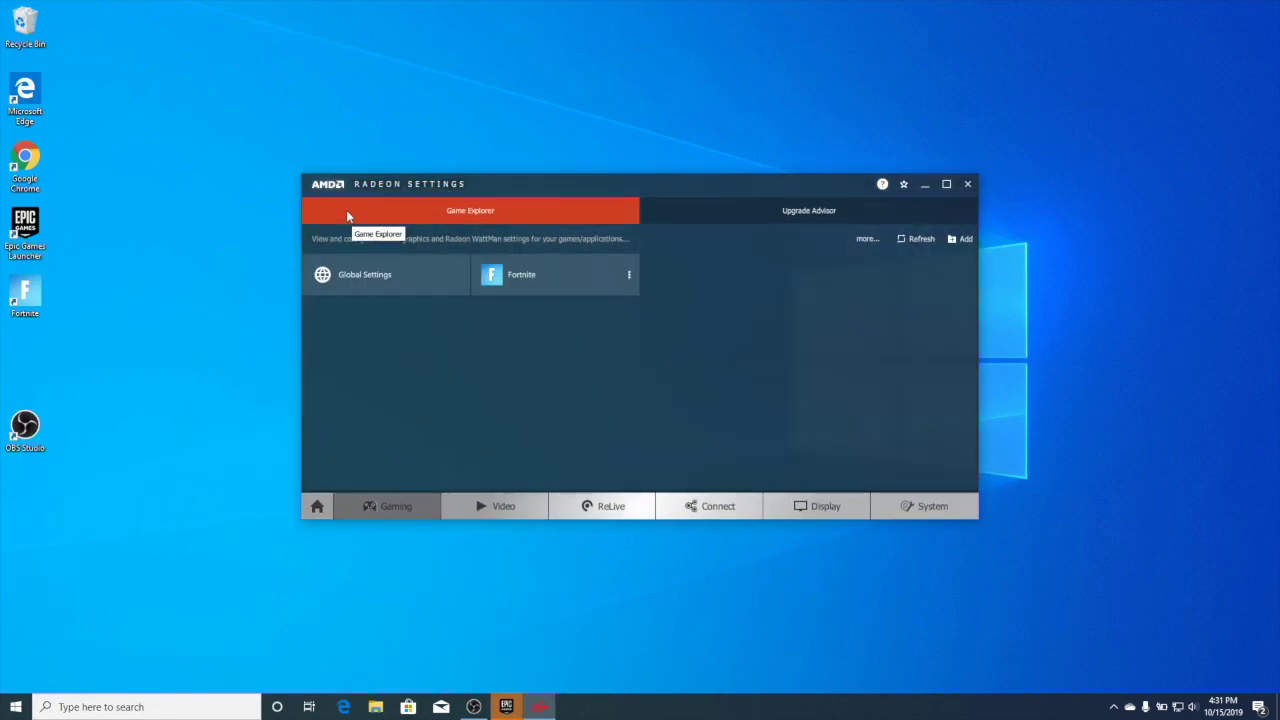
click(408, 287)
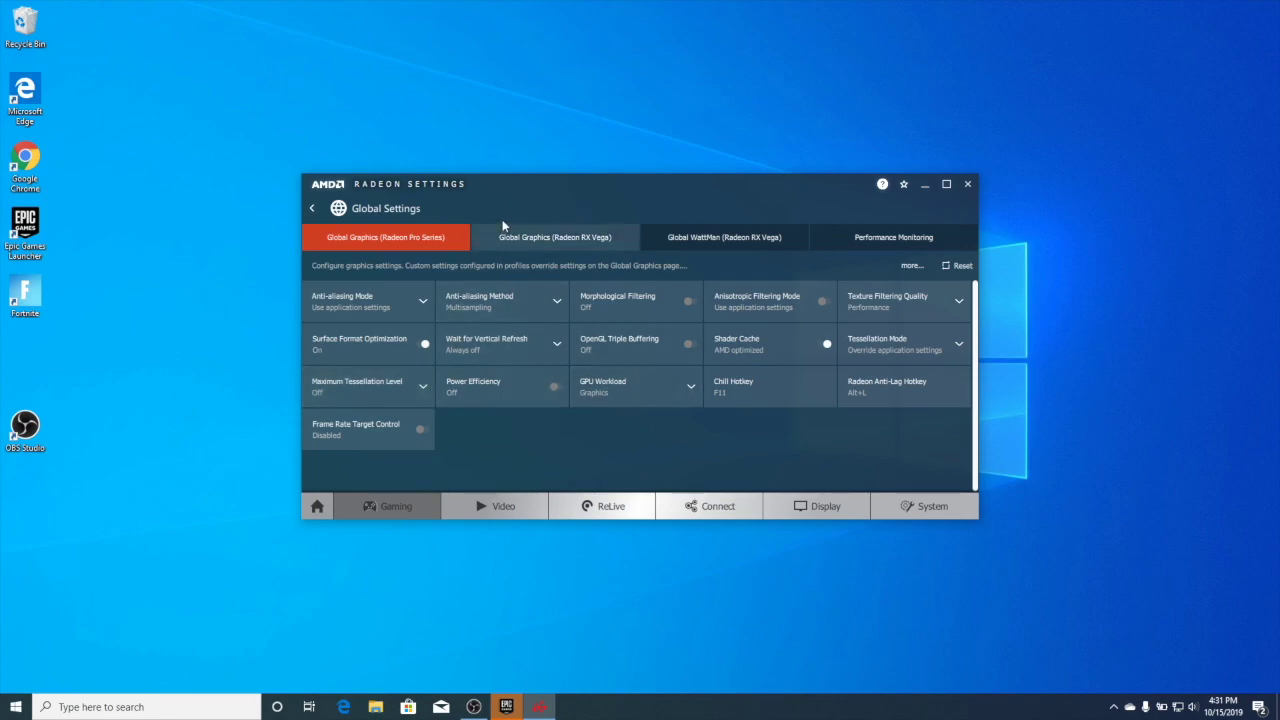
Examine the Global WattMan settings for the Radeon RX Vega, including the performance profile, GPU frequency curve and voltage control
click(707, 232)
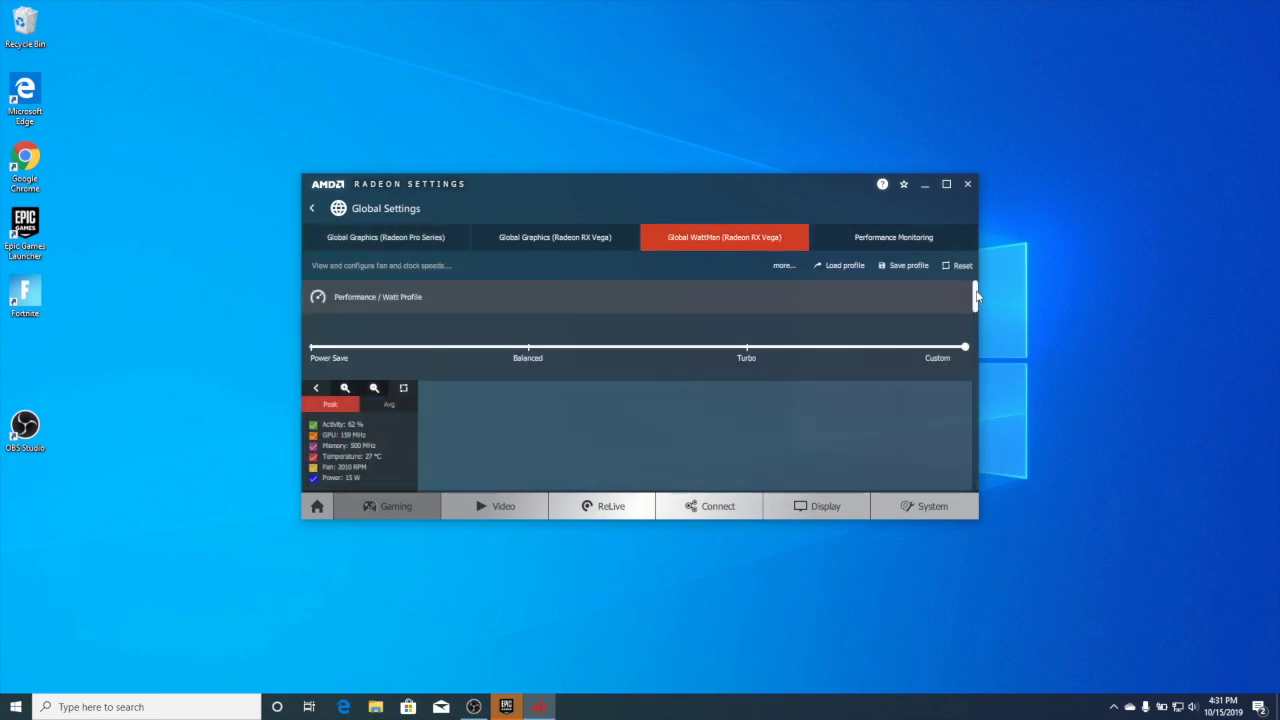
scroll(975, 295, down, 3)
scroll(970, 300, up, 3)
scroll(962, 310, down, 1)
scroll(962, 310, down, 3)
scroll(960, 324, up, 3)
scroll(962, 288, down, 5)
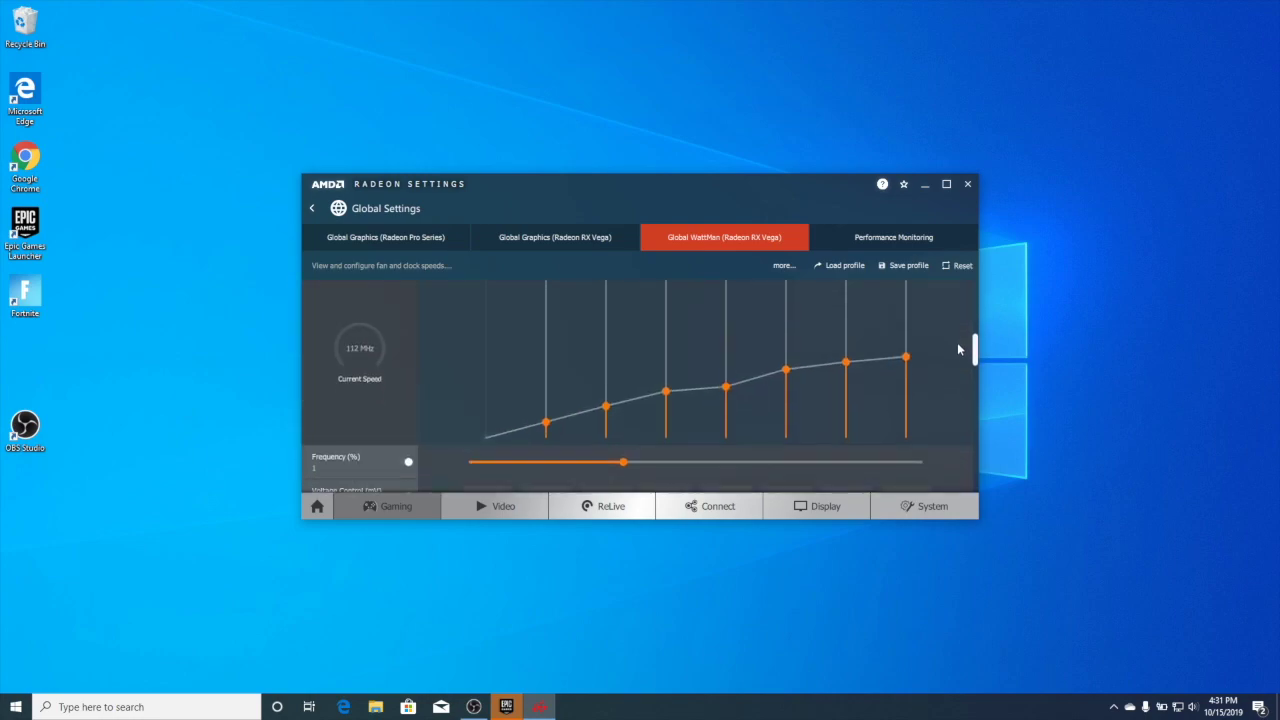
scroll(955, 366, down, 1)
scroll(954, 367, up, 1)
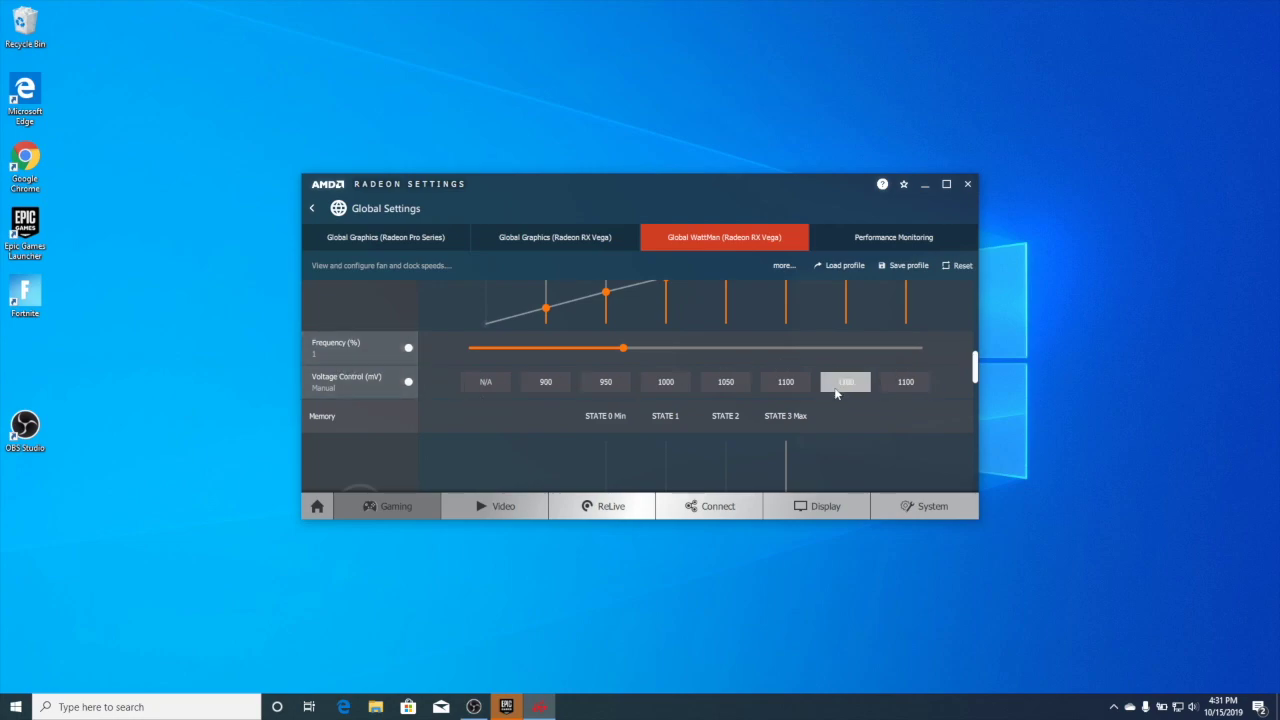
Review the WattMan fan and temperature curve and the memory frequency and voltage settings, and return to the monitoring graph
drag(975, 370, 944, 431)
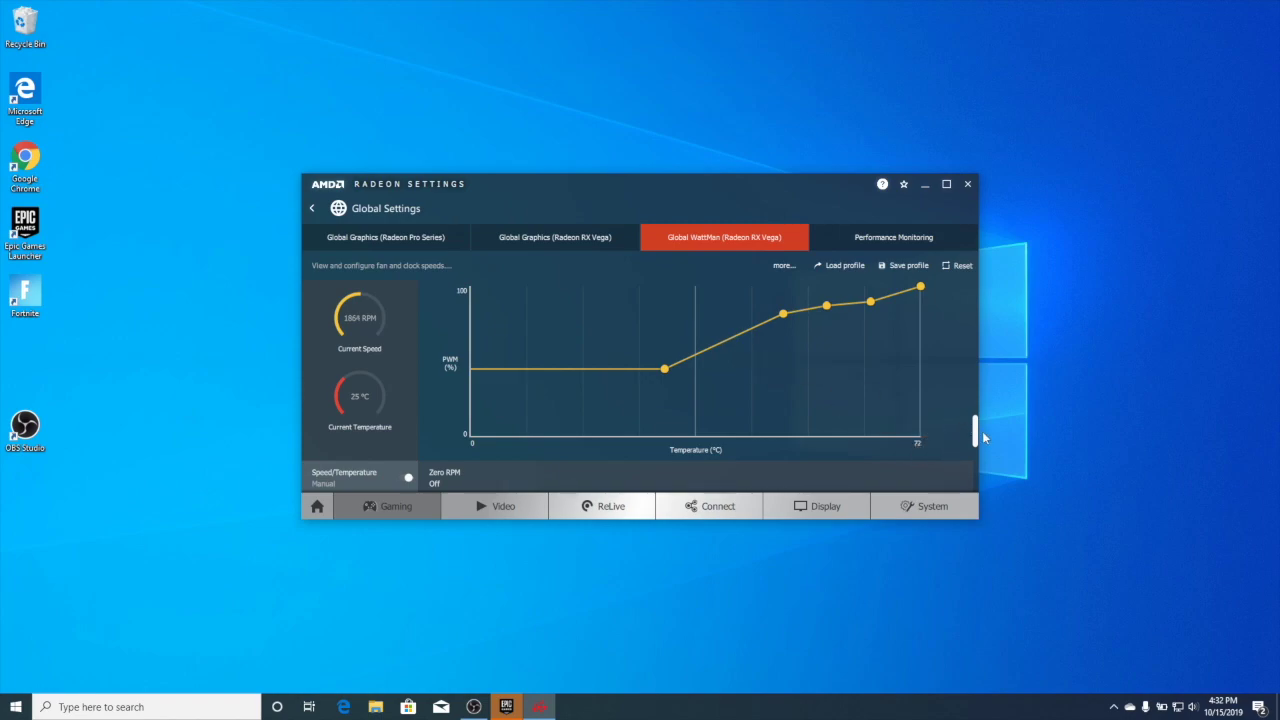
drag(975, 430, 971, 395)
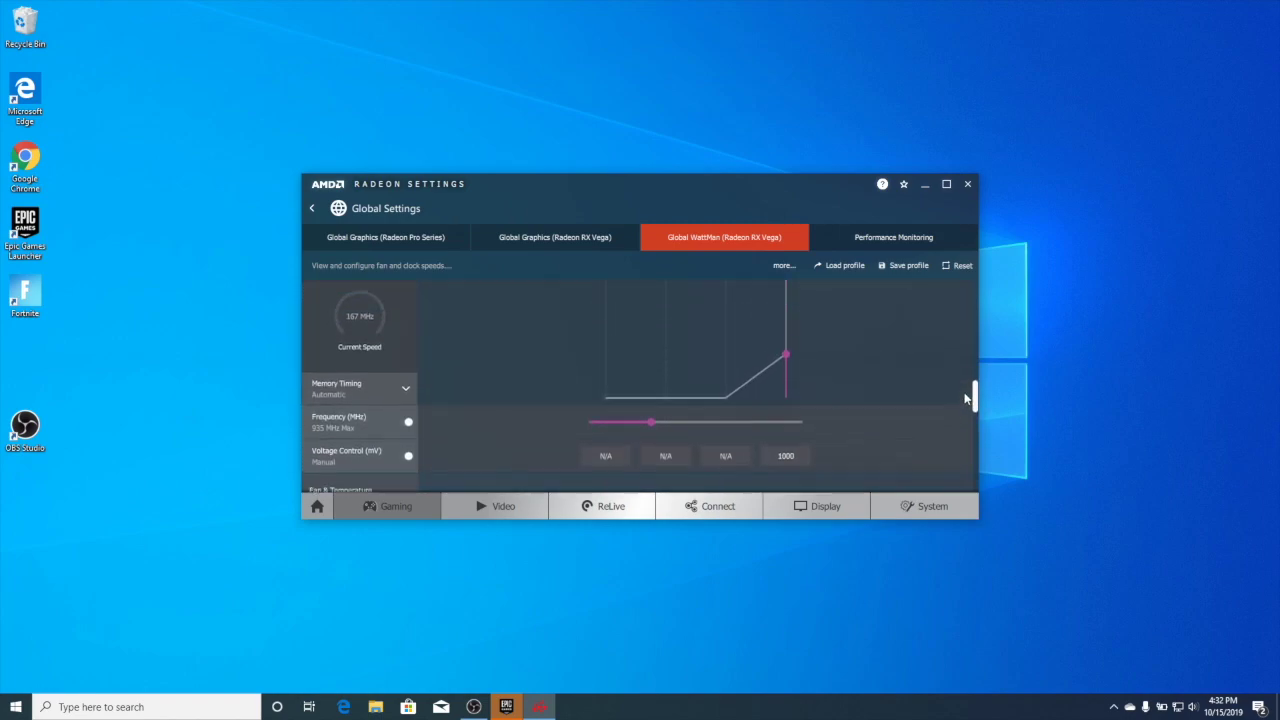
scroll(963, 390, up, 2)
scroll(961, 383, down, 1)
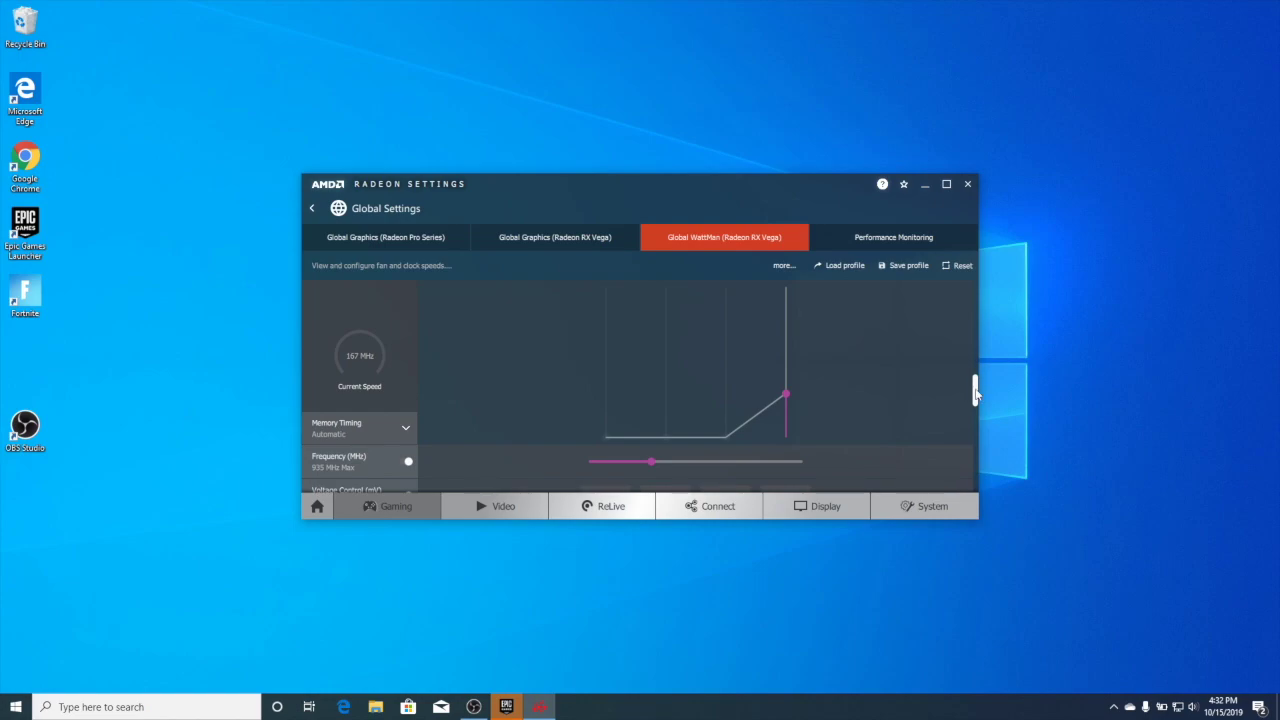
scroll(976, 390, up, 2)
drag(975, 390, 948, 306)
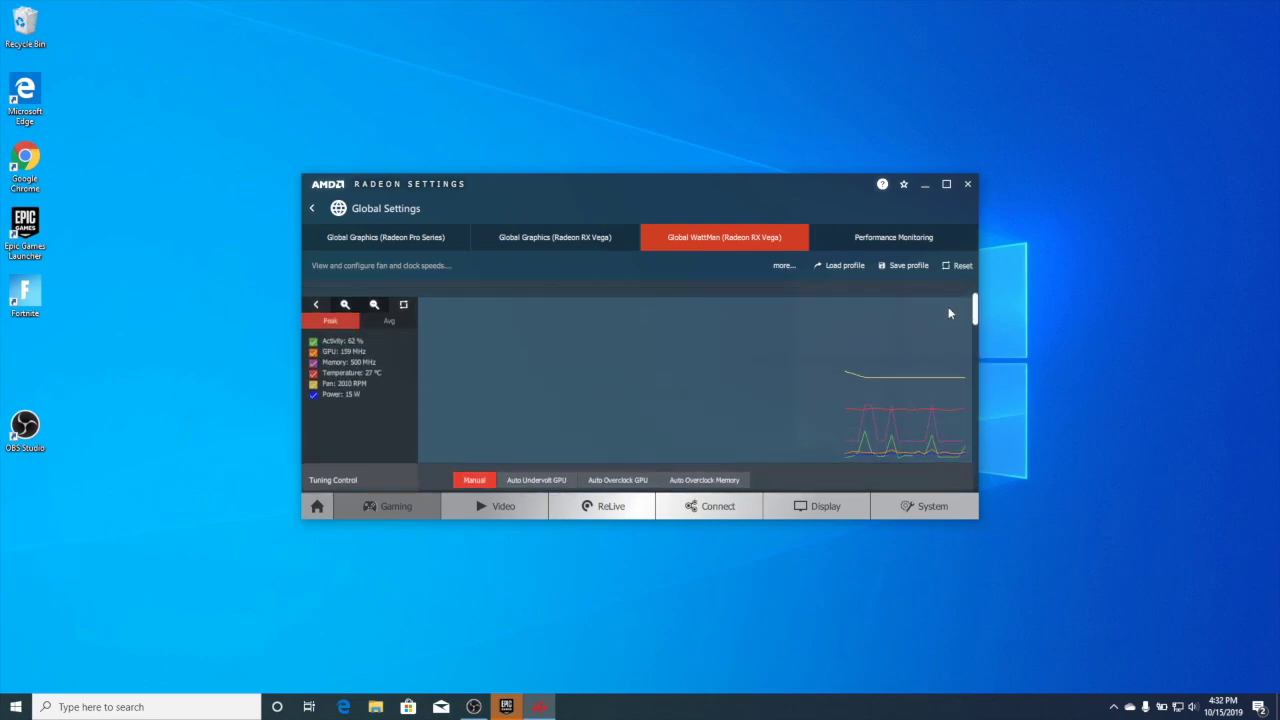